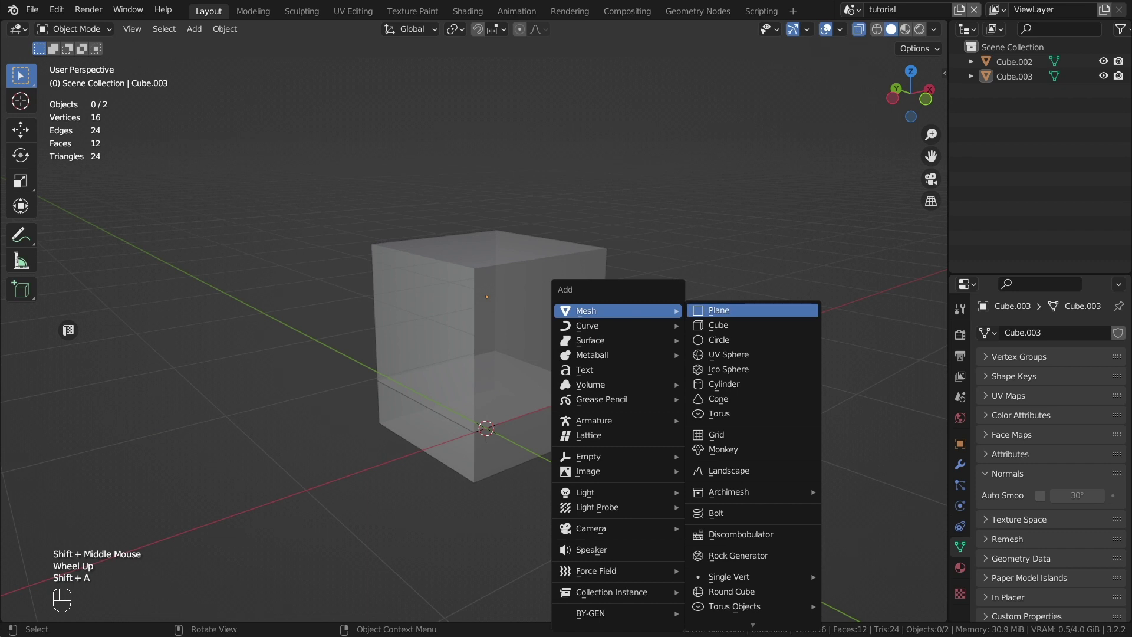
Step: Add a plane beneath the blocks and scale its mesh by 5 to form the floor
left_click(718, 310)
scroll(568, 412, "down", 3)
key("Tab")
key("s")
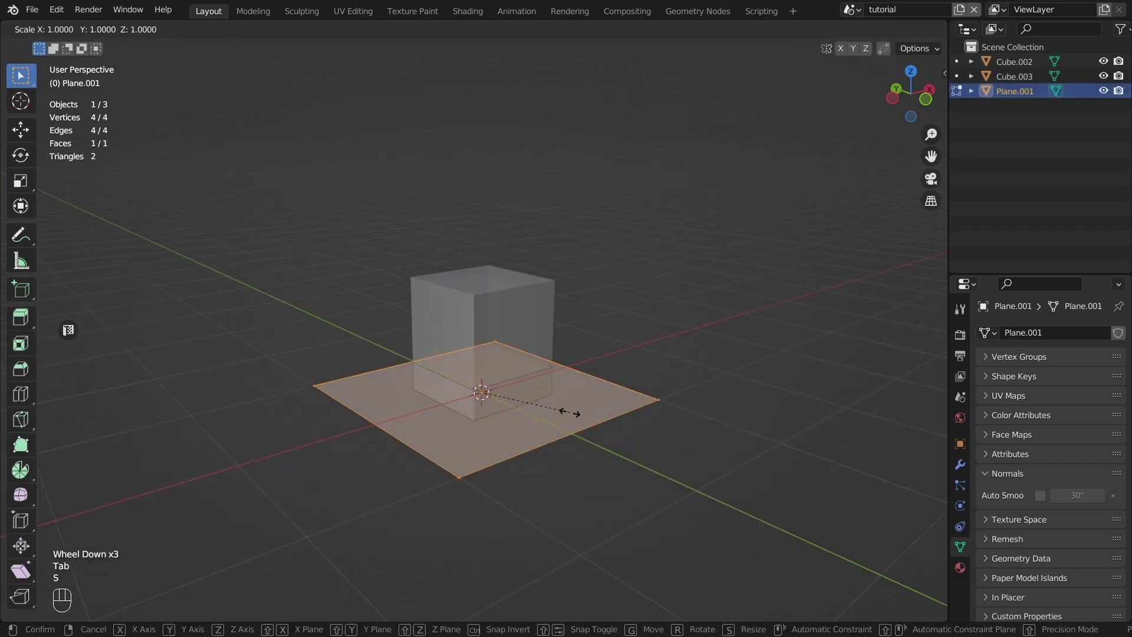
key("5")
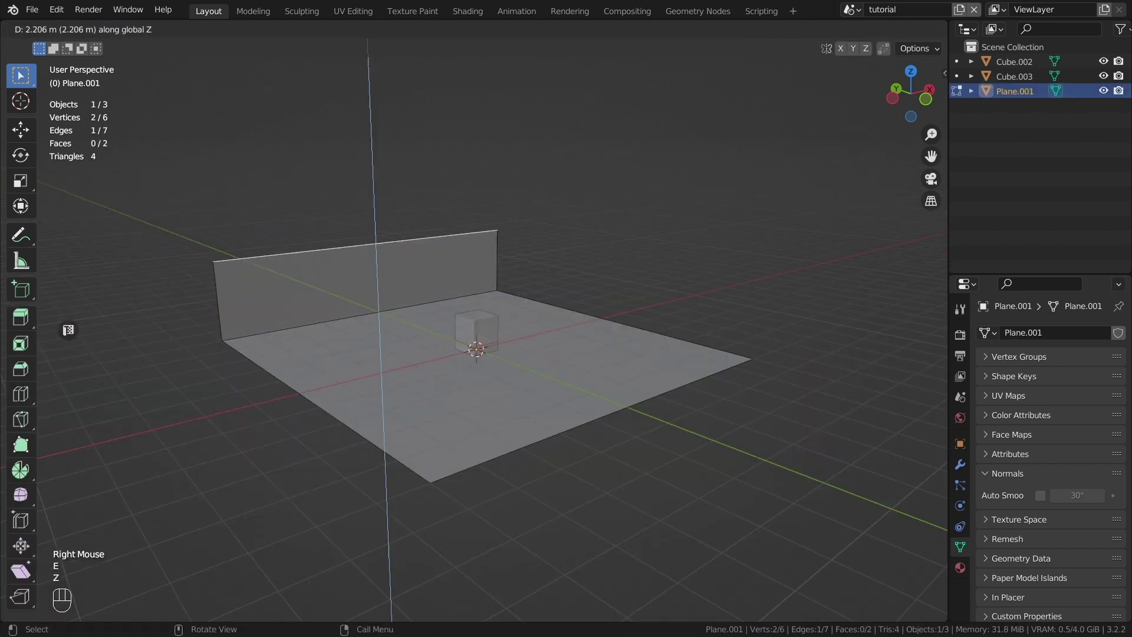
Step: Extrude the floor's back edge up along Z as a backdrop wall and bevel the floor-to-wall edge with many segments
left_click(413, 277)
key("ctrl+b")
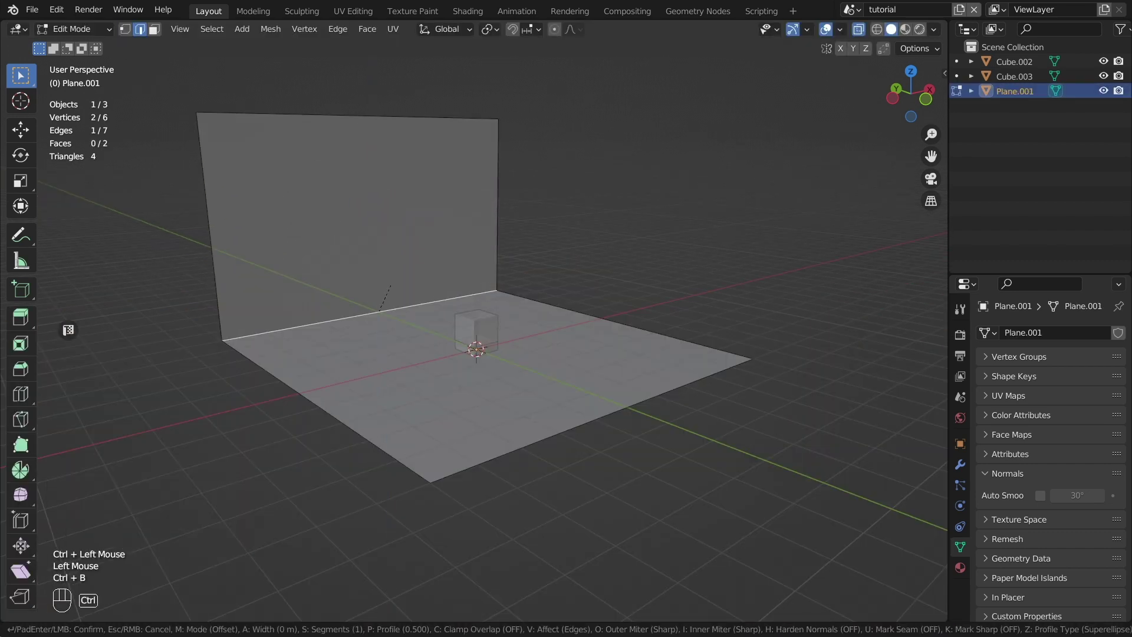
scroll(457, 249, "up", 13)
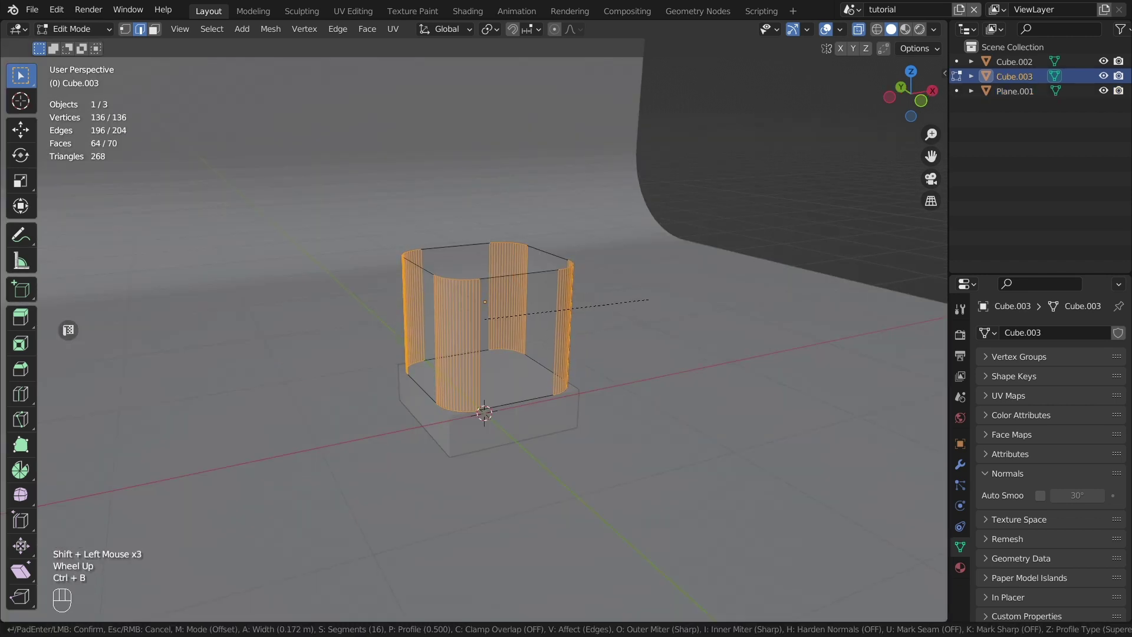
Step: Round the upper block's vertical edges with a 16-segment bevel about 0.172 m wide, and bevel the lower block's vertical edges
left_click(648, 300)
key("Tab")
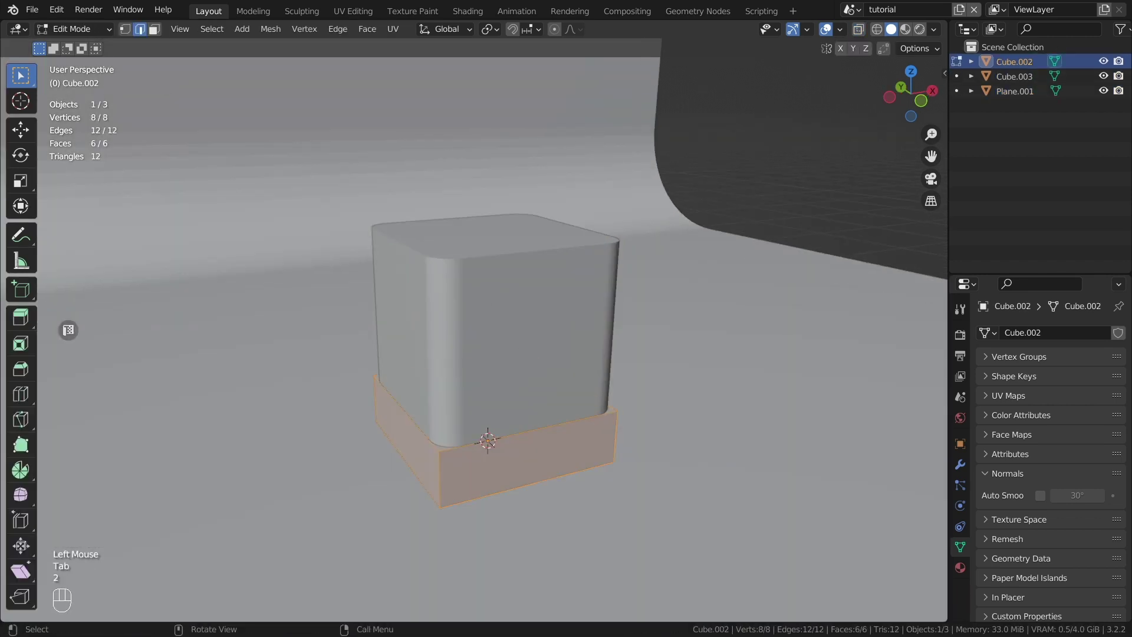
key("alt+z")
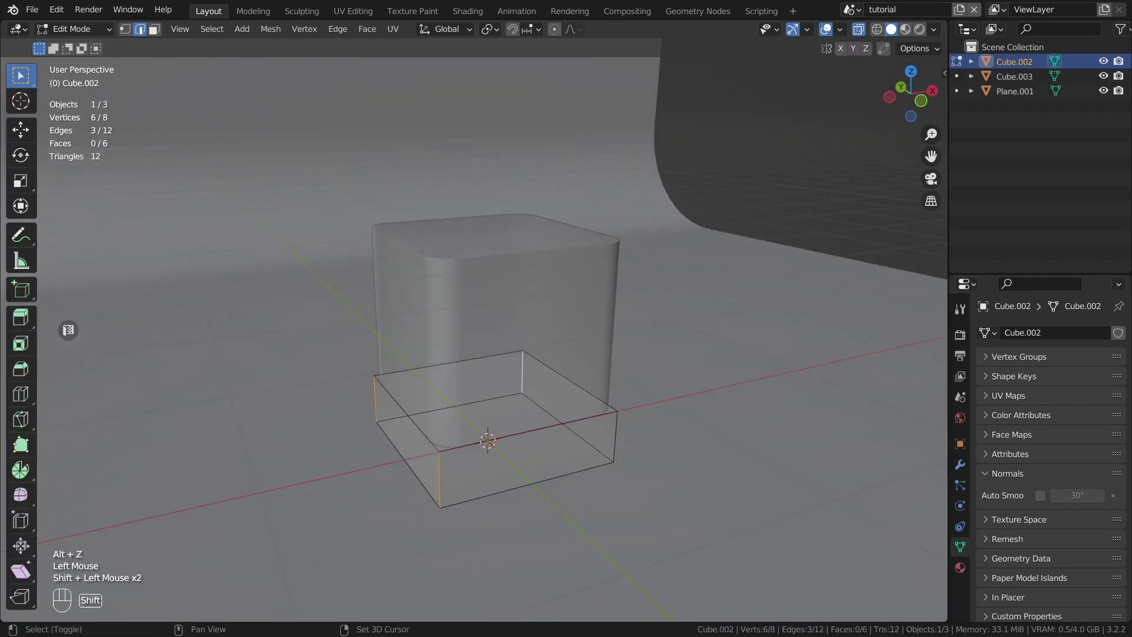
key("ctrl+b")
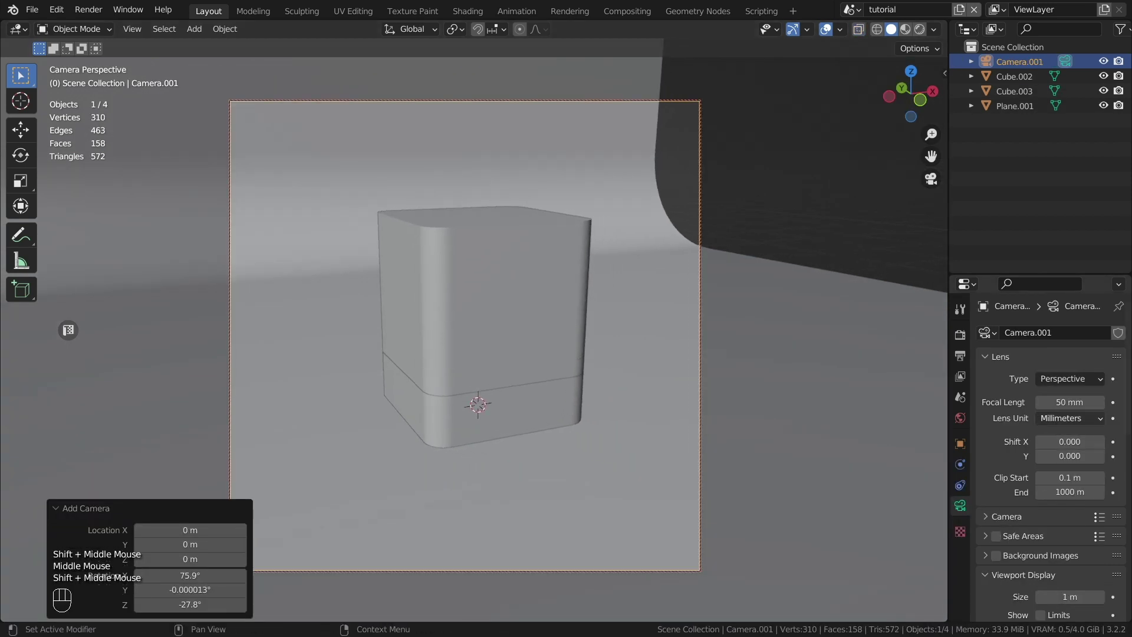
Step: Set the camera's focal length to 80 mm
type("80")
key("Return")
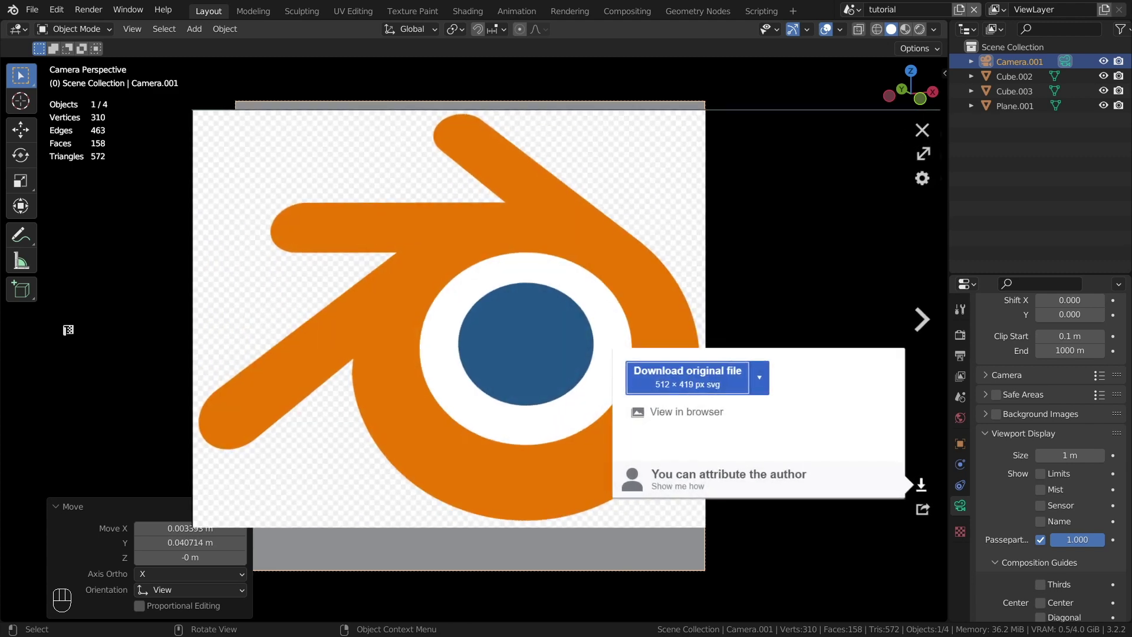
key("n")
key("n")
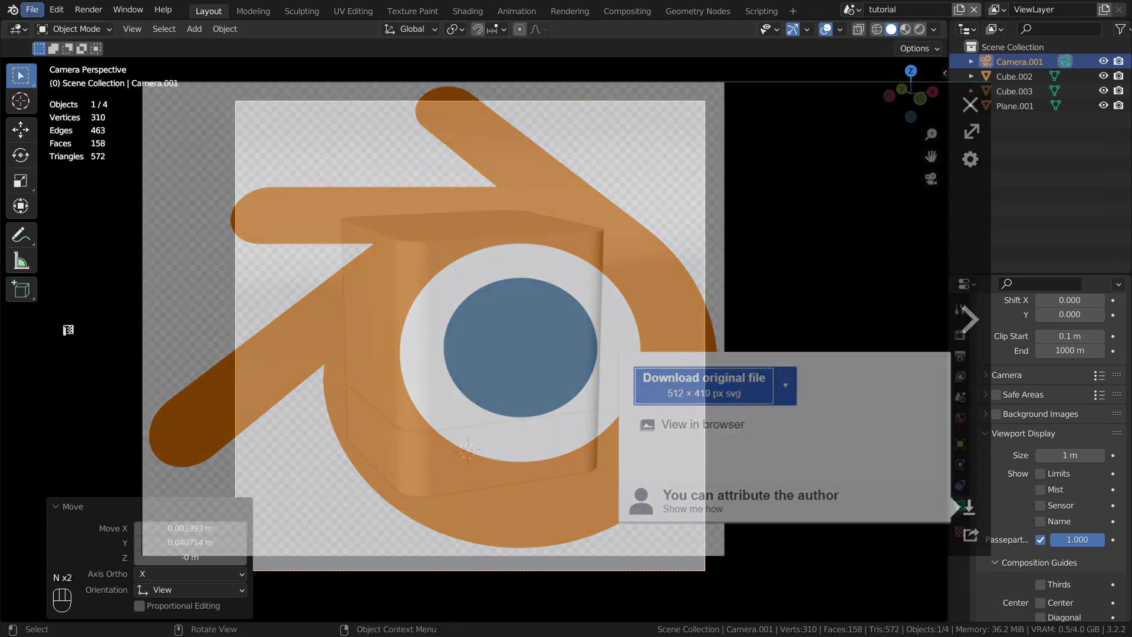
Step: Import the logo file Blender_logo_no_text.svg into the scene as a Scalable Vector Graphics file
left_click(32, 9)
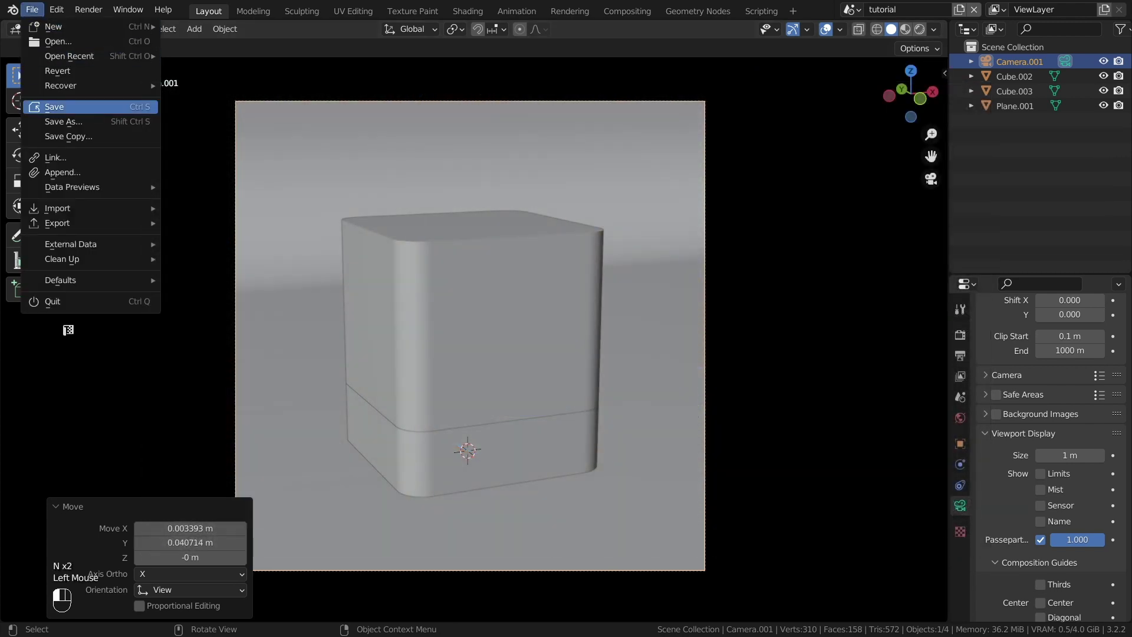
mouse_move(77, 208)
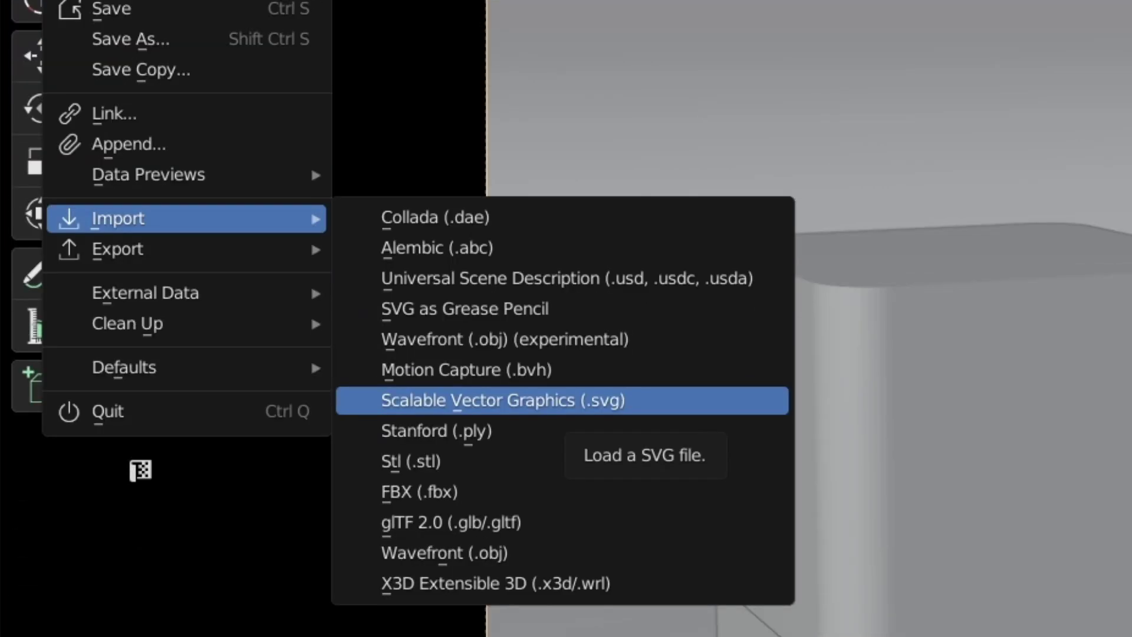
left_click(503, 401)
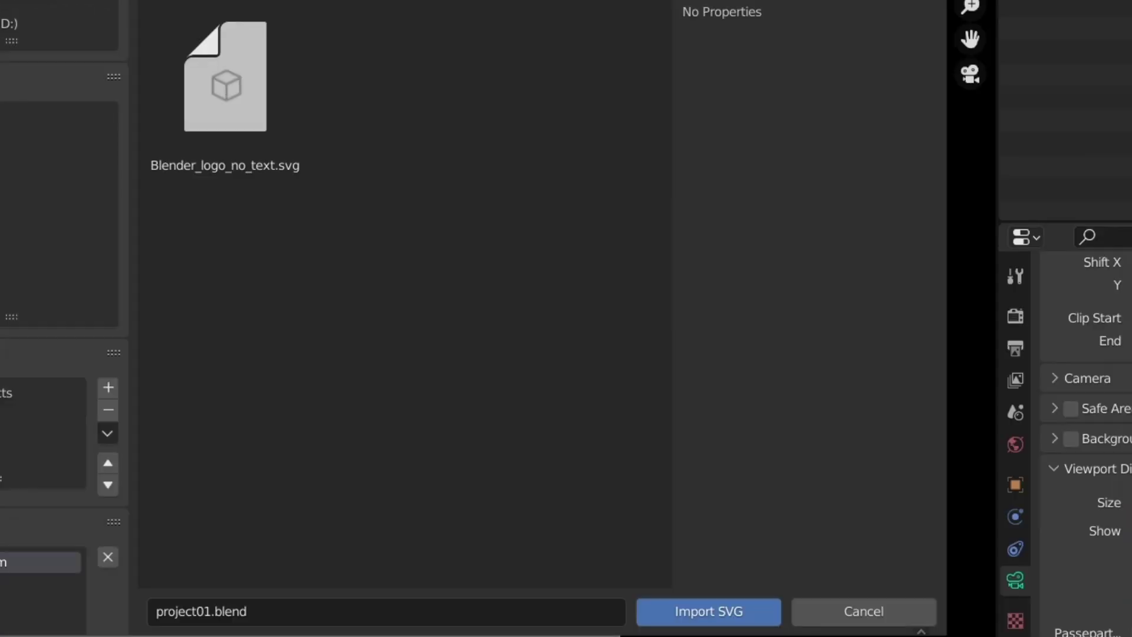
left_click(226, 82)
left_click(708, 611)
Step: Scale the imported logo curves down and adjust the extrusion depth of the logo's inner circle curve
key("s")
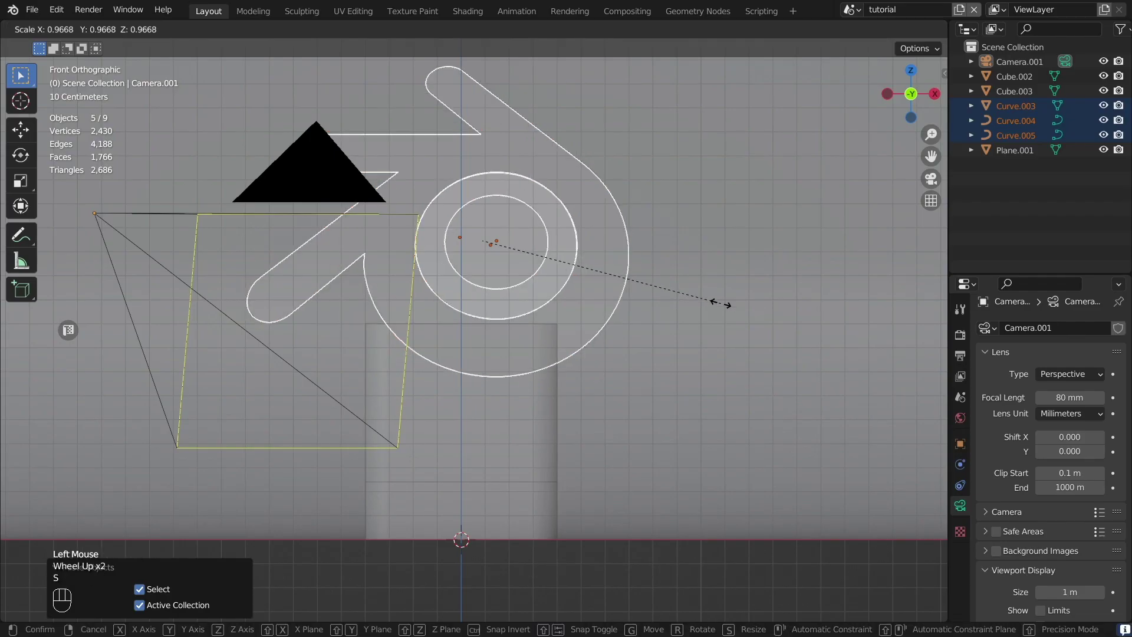
key("ctrl")
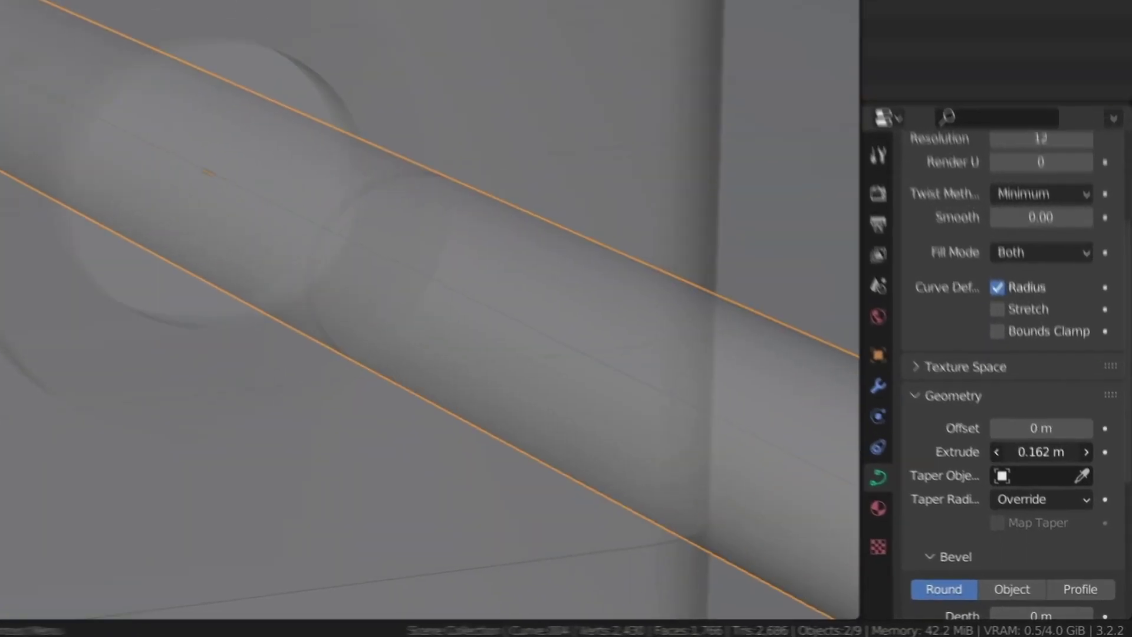
mouse_move(1037, 443)
left_mouse_down()
mouse_move(1063, 444)
mouse_move(1052, 444)
left_mouse_up()
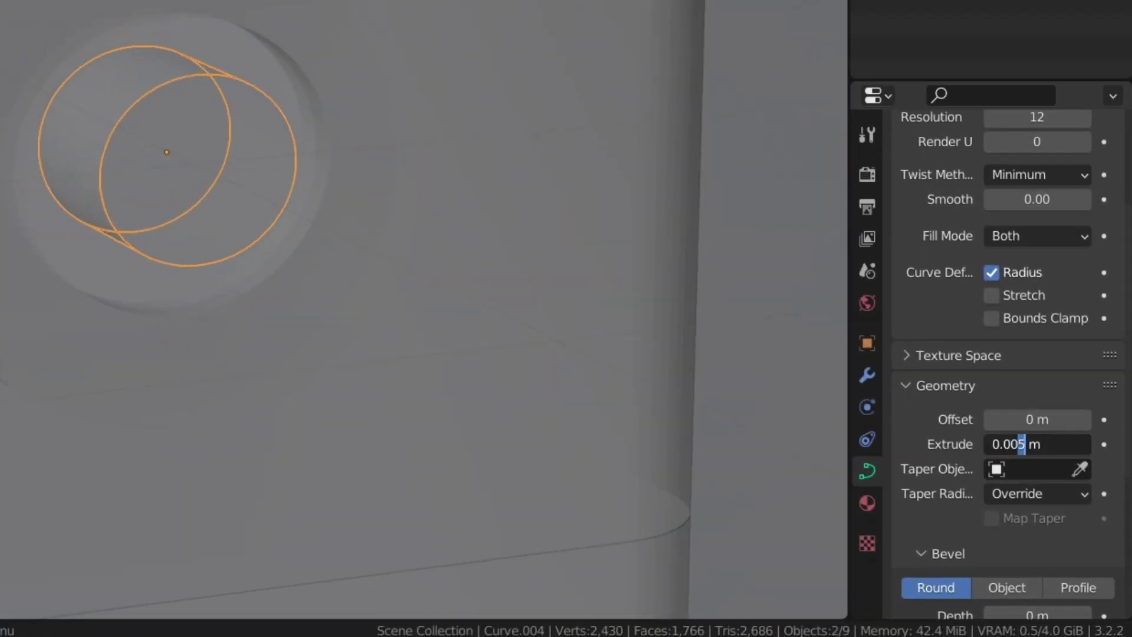
scroll(331, 260, "down", 4)
Step: Add a particle system of type Hair to the upper block
left_click(330, 259)
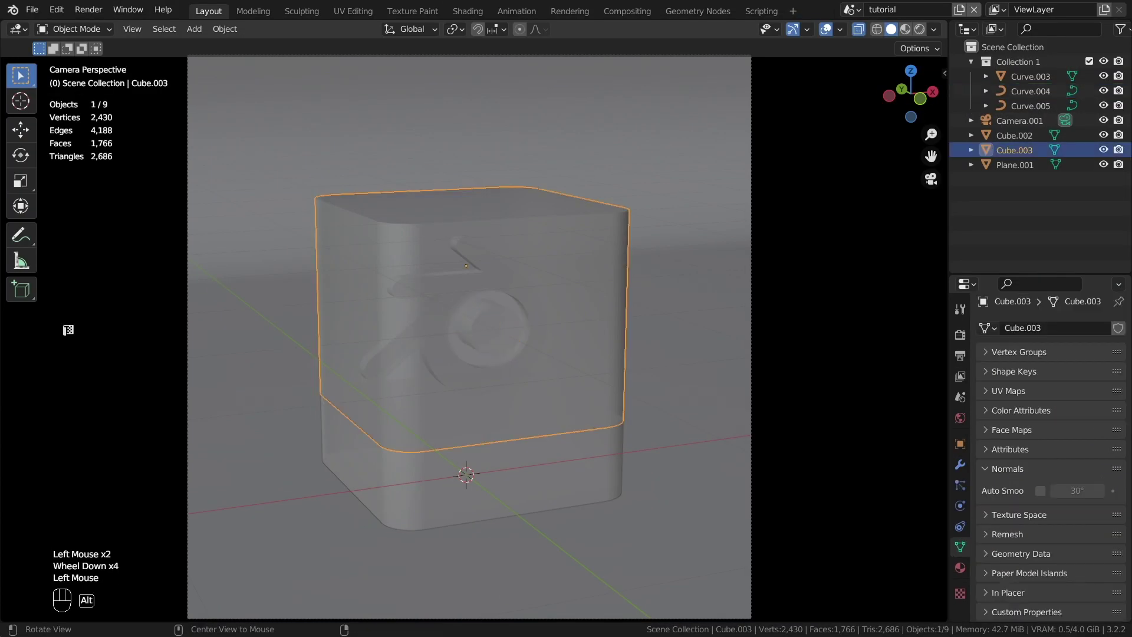
left_click(960, 464)
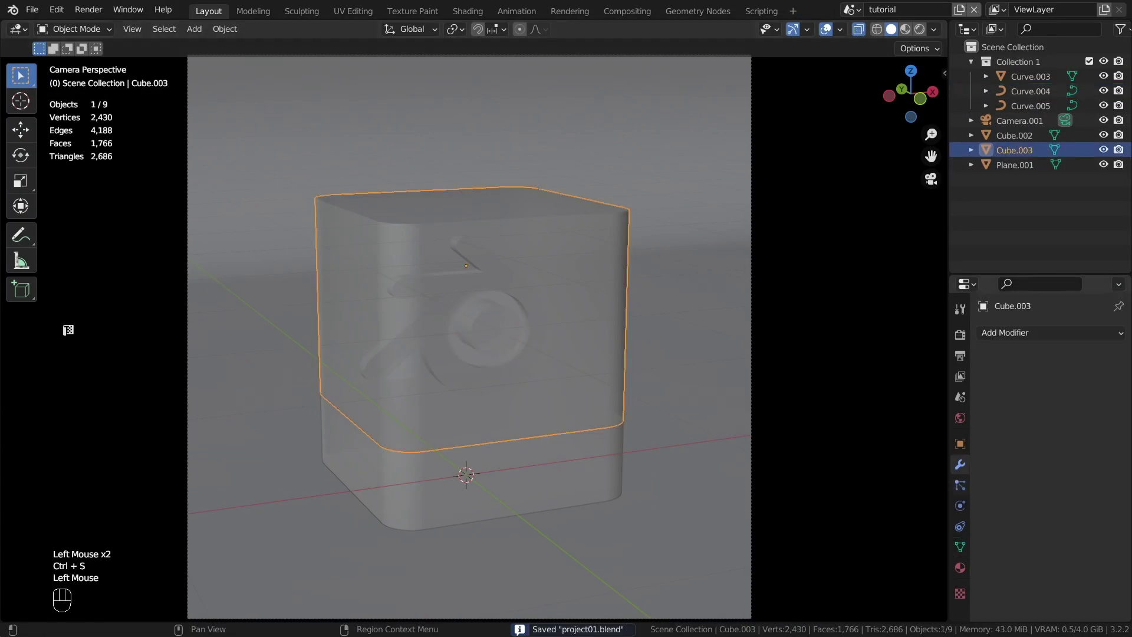
left_click(960, 484)
left_click(1118, 332)
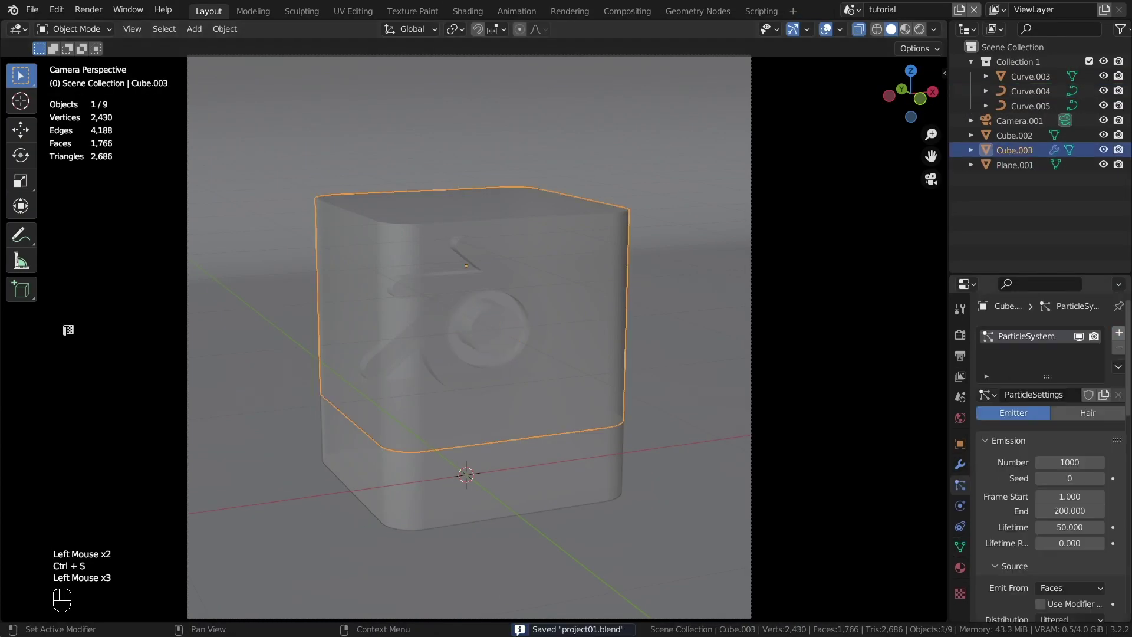
left_click(1087, 412)
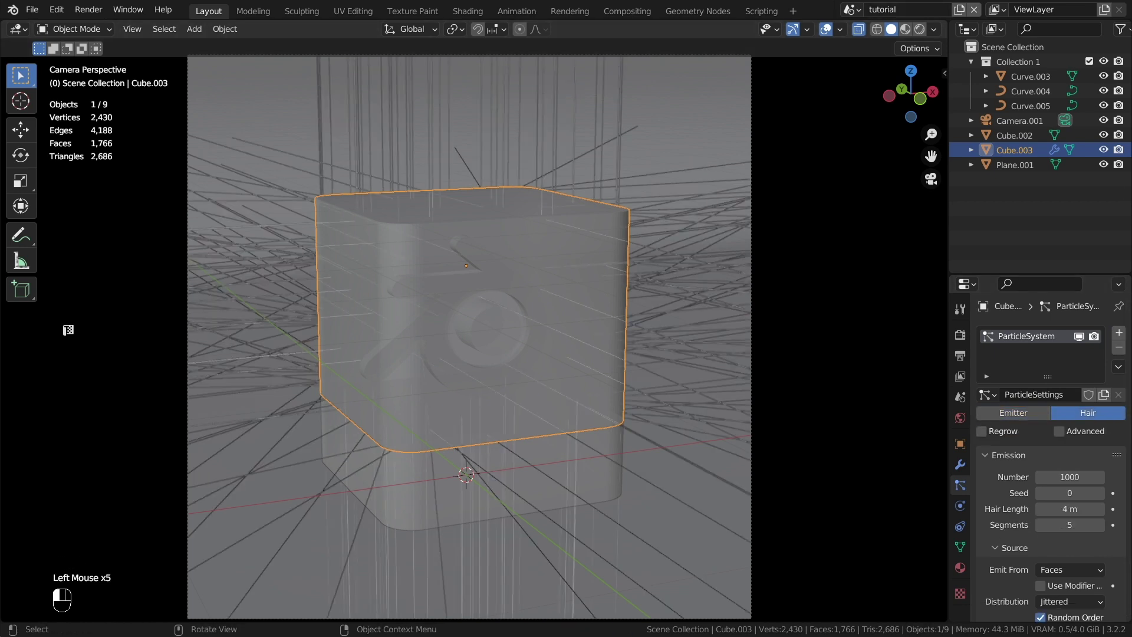
Step: Add a UV sphere to serve as the bubble object and shade it smooth
key("shift+a")
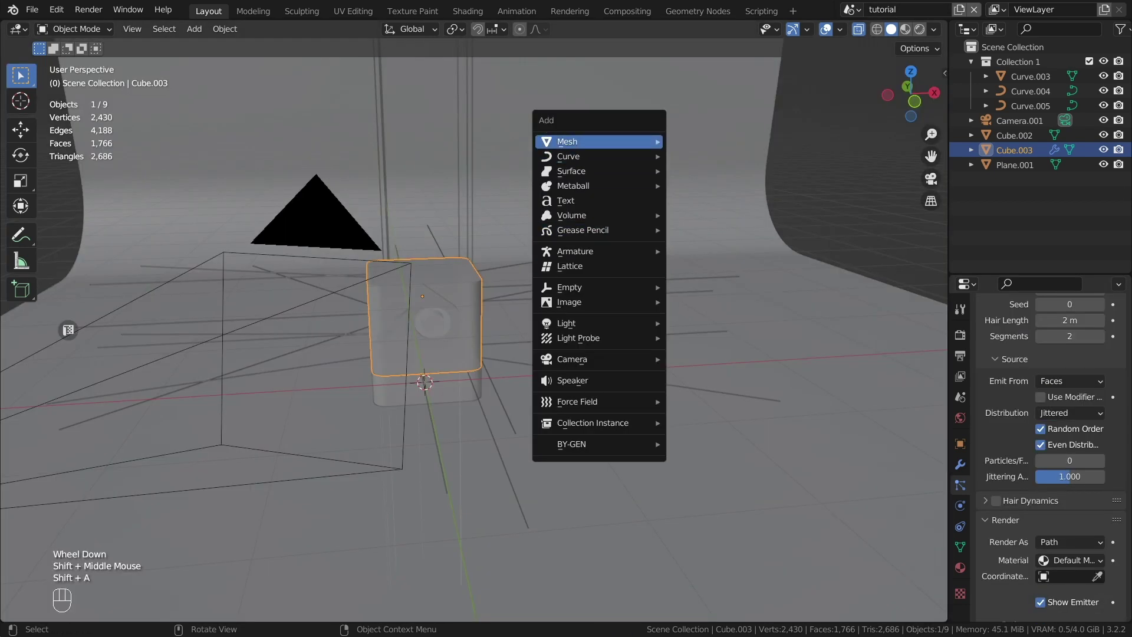
mouse_move(589, 142)
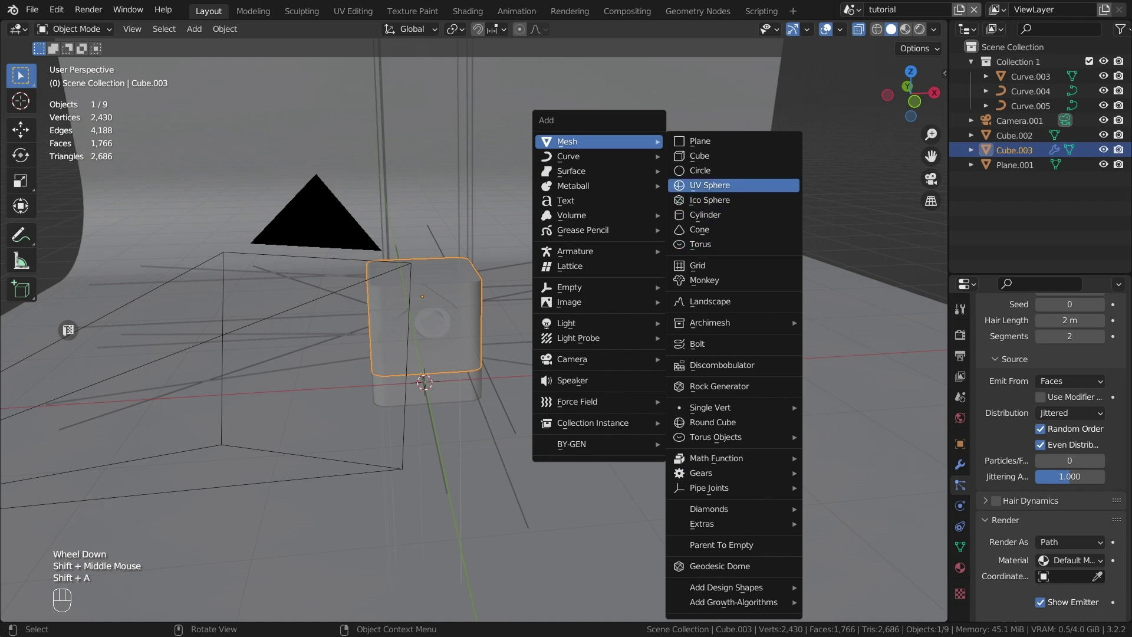
left_click(709, 185)
right_click(457, 337)
left_click(457, 337)
scroll(458, 337, "down", 3)
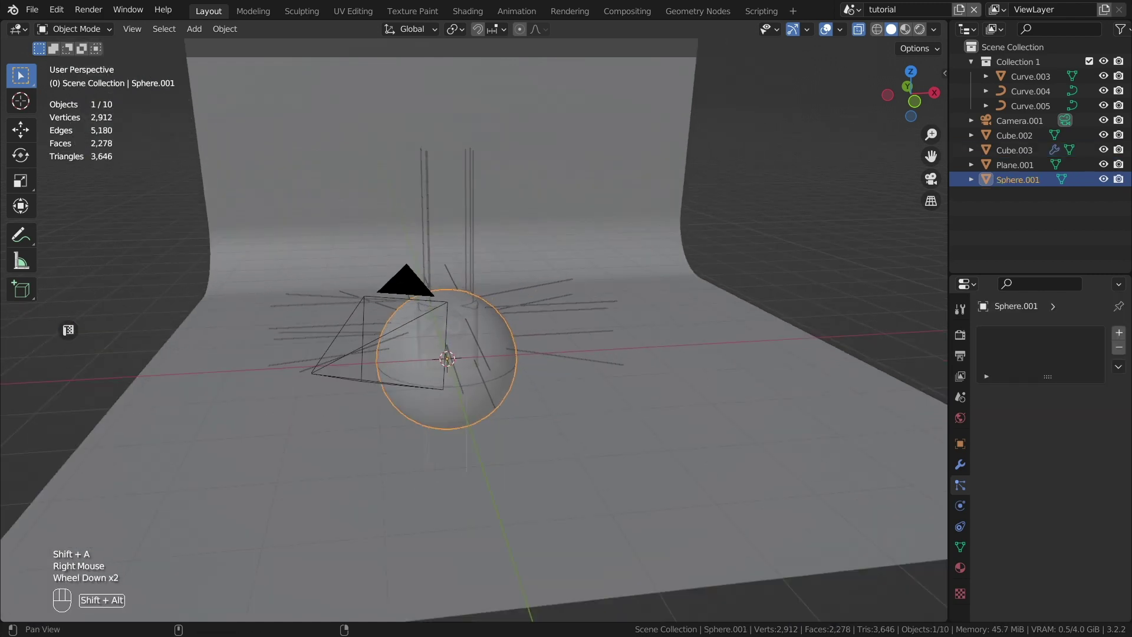
Step: Move the sphere along the X axis so it sits well away from the block
middle_click_drag(457, 337, 418, 324, "shift")
key("g")
key("x")
left_click(855, 322, "ctrl")
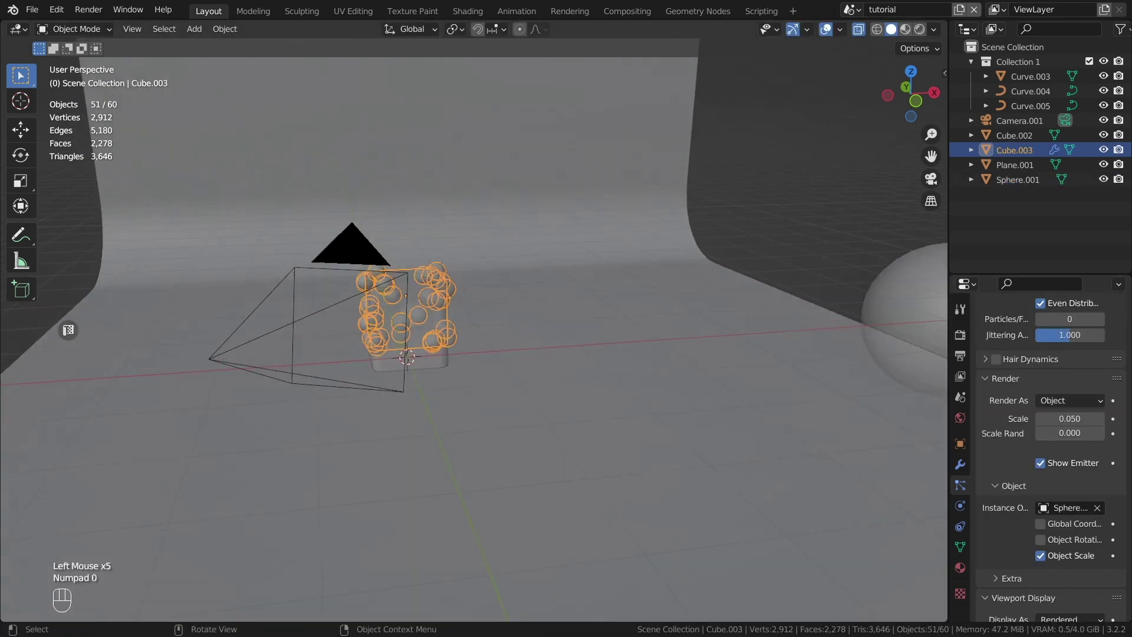
Step: Make the upper block's particles emit from Volume with the Jittered distribution
scroll(389, 330, "up", 7)
scroll(1049, 413, "down", 2)
left_click(1069, 451)
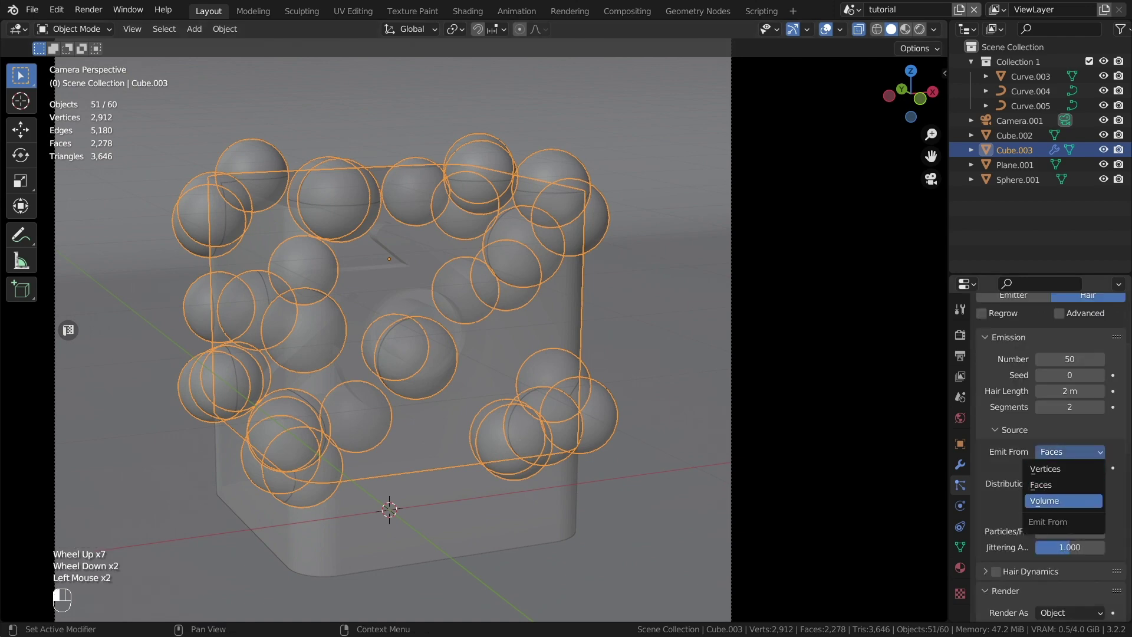
left_click(1063, 501)
left_click(1069, 484)
left_click(1061, 483)
Step: Raise the particles' jittering amount and shrink the sphere instances, giving them random sizes
left_click_drag(1069, 547, 1108, 547)
scroll(1069, 501, "down", 5)
left_click_drag(1069, 419, 1071, 455, "shift")
Step: Step the particle seed up and down around 11 to choose an arrangement of bubbles inside the upper block
scroll(1069, 454, "up", 8)
left_click(1100, 455)
left_click(1099, 456)
left_click(1100, 455)
left_click(666, 354)
scroll(666, 354, "up", 1)
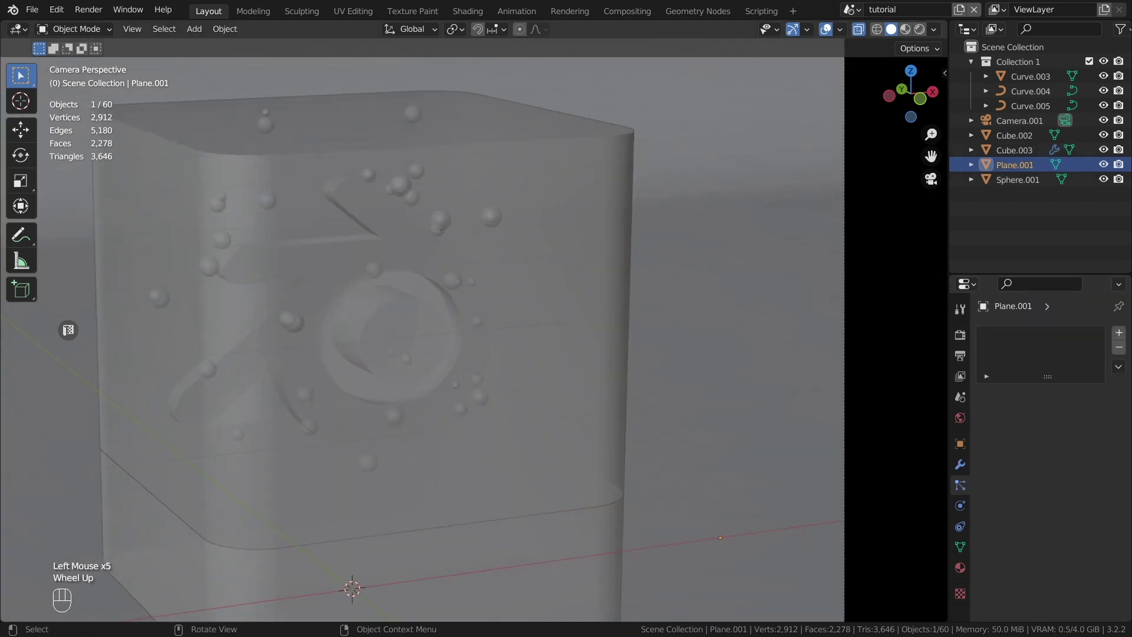
left_click(565, 354)
left_click(1099, 493)
left_click(1039, 493)
left_click(1039, 493)
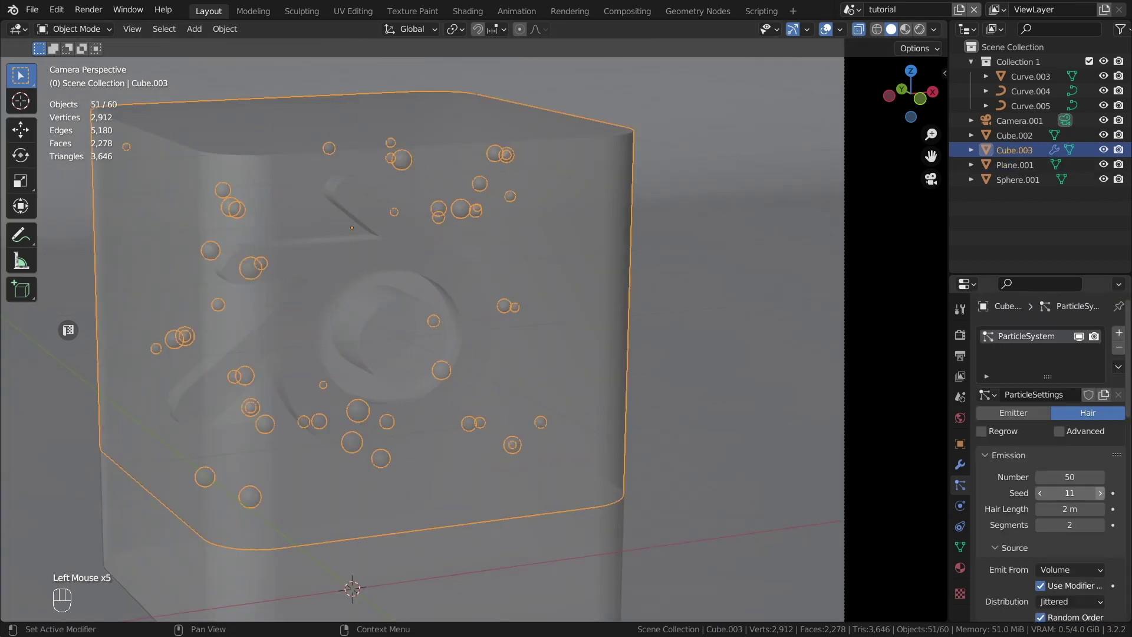
left_click(1039, 493)
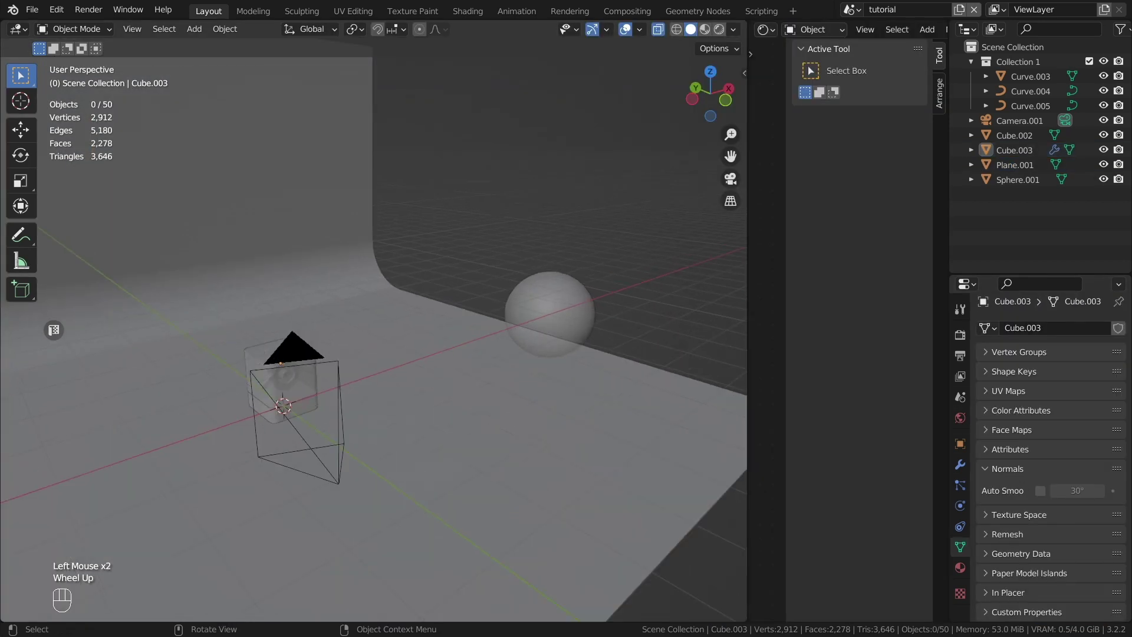
Step: Turn off X-ray display and add an area light at the 3D cursor
scroll(374, 339, "up", 1)
middle_click_drag(294, 366, 377, 312, "shift")
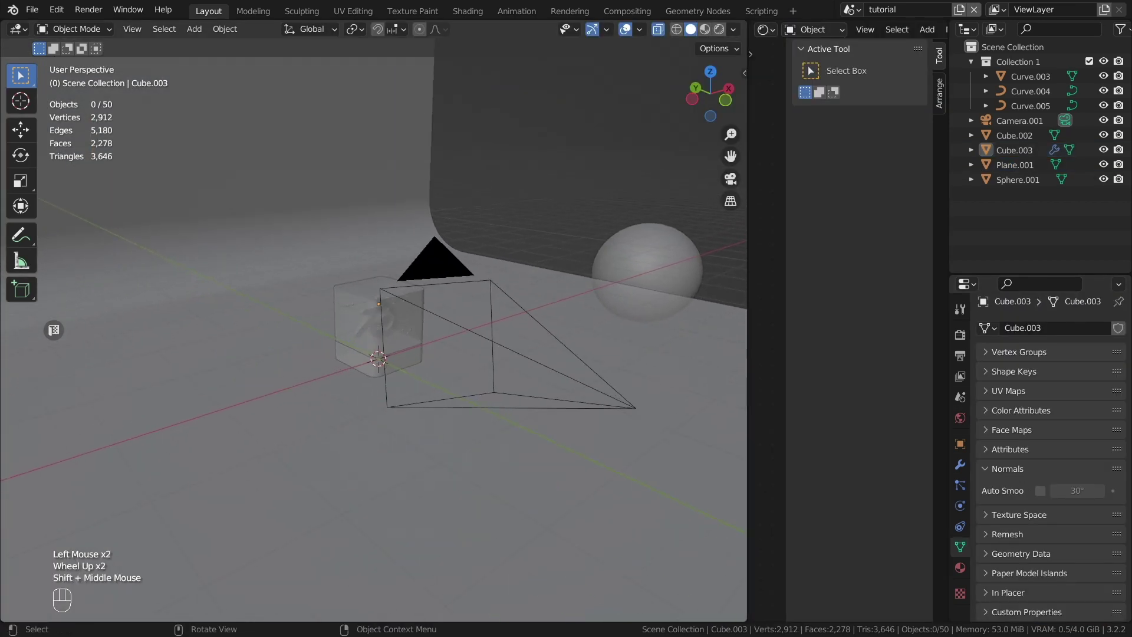
scroll(374, 339, "up", 1)
key("alt+z")
middle_click_drag(377, 354, 353, 342, "shift")
key("shift+a")
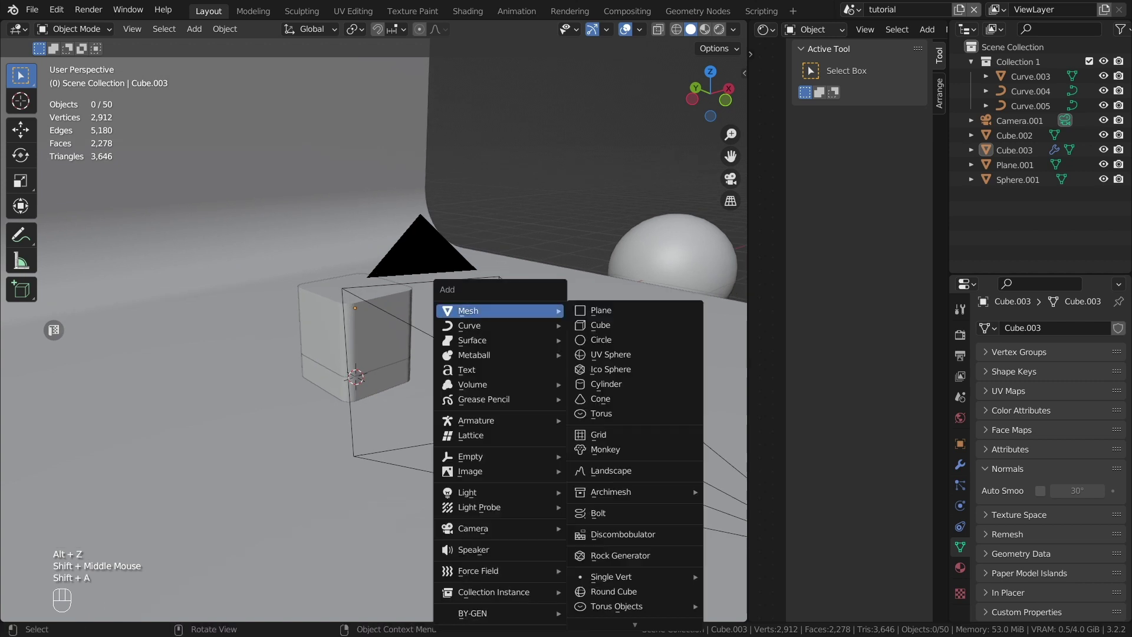
mouse_move(467, 492)
left_click(600, 539)
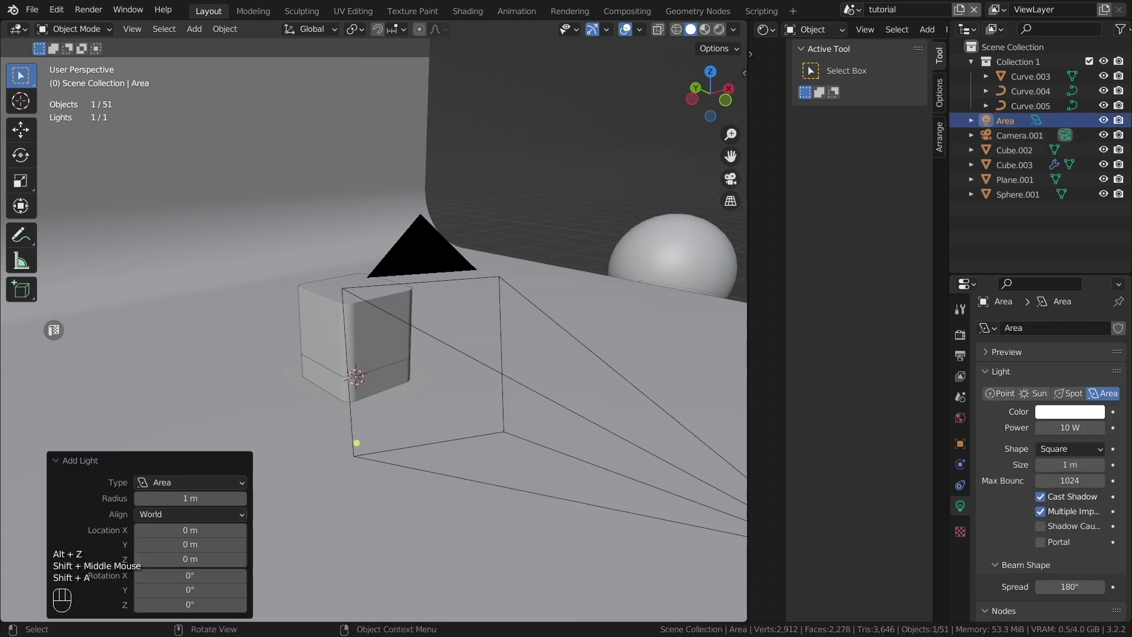
Step: Move the area light 1 m straight up along Z
key("g")
key("z")
left_click(378, 277, "ctrl")
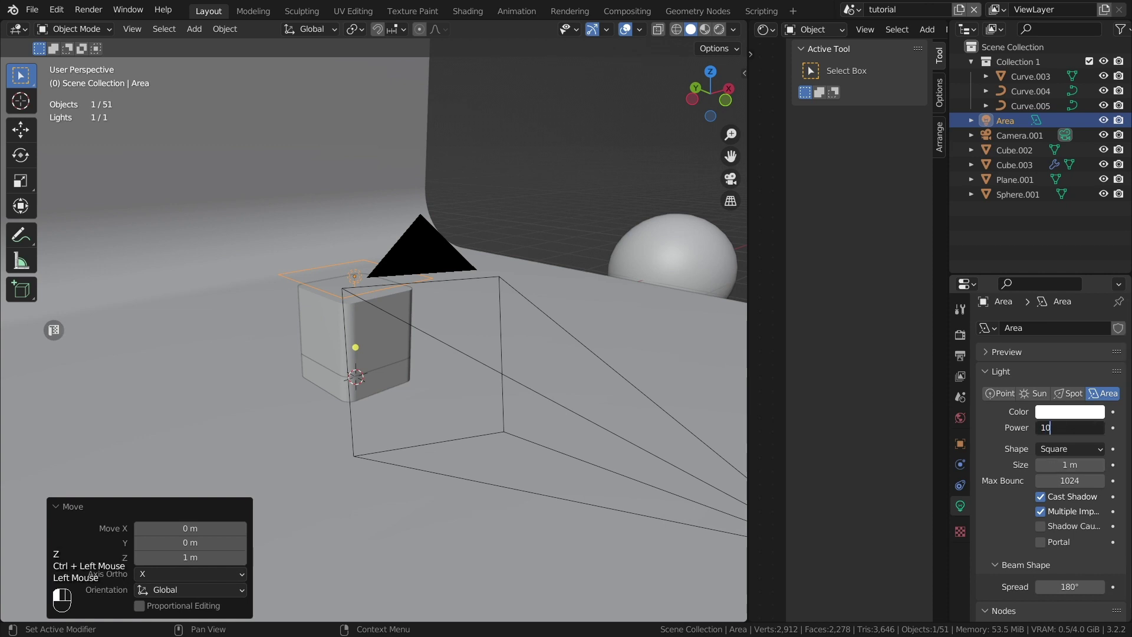
Step: Set the area light to 100 W power, Disk shape and 60° spread
left_click(1068, 449)
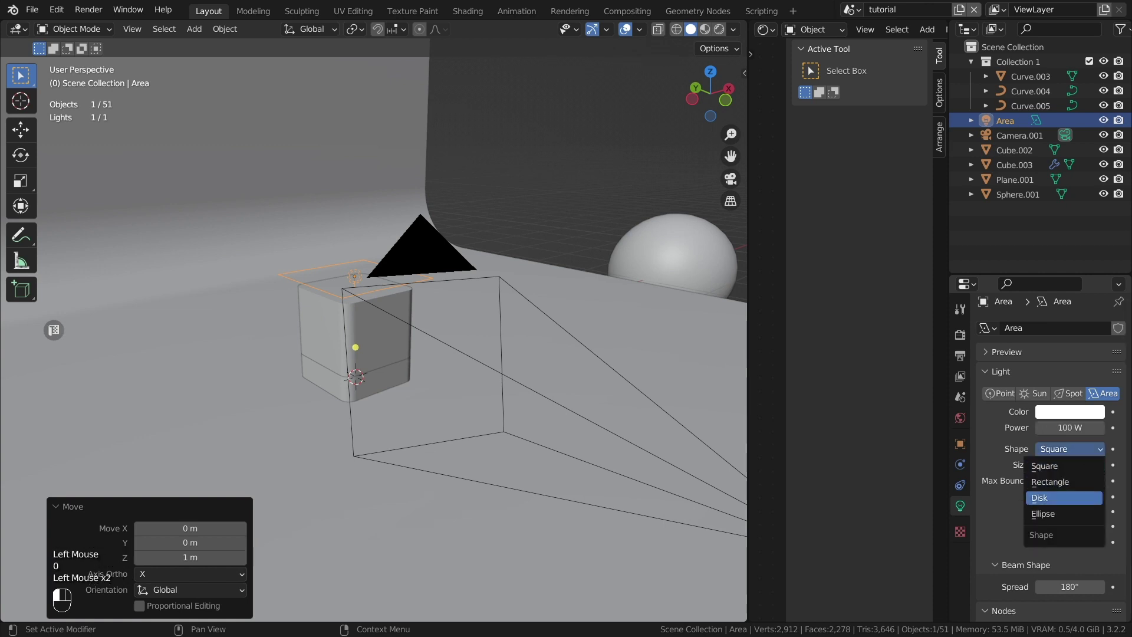
left_click(1055, 497)
type("6")
type("0")
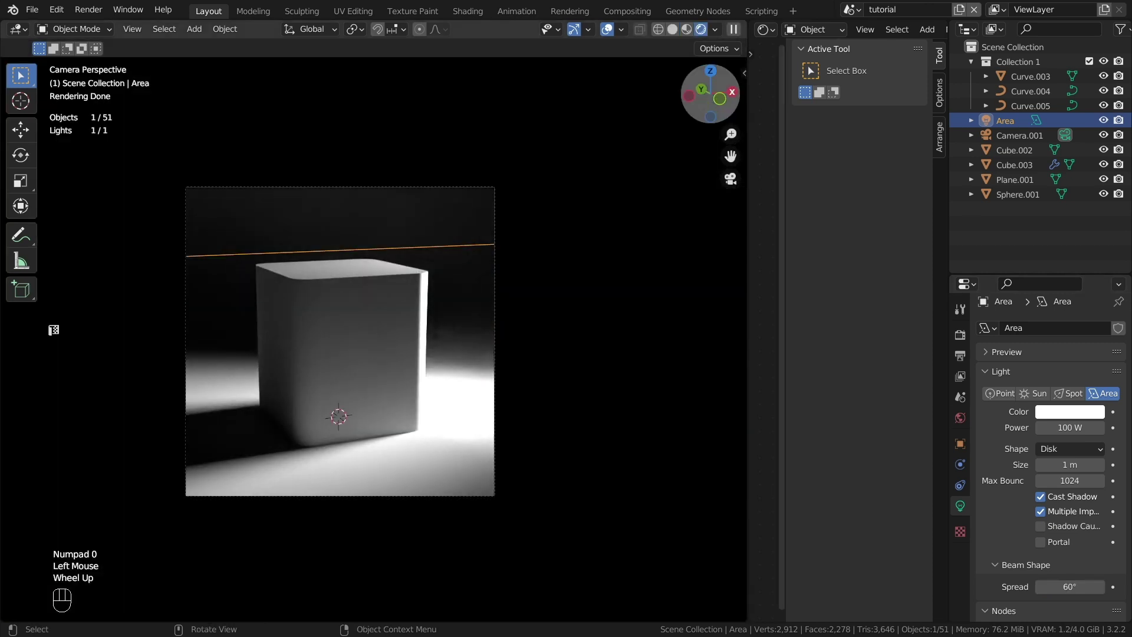
Step: Tilt the area light by -10° in the front view so it aims at the block
left_click(719, 99)
key("r")
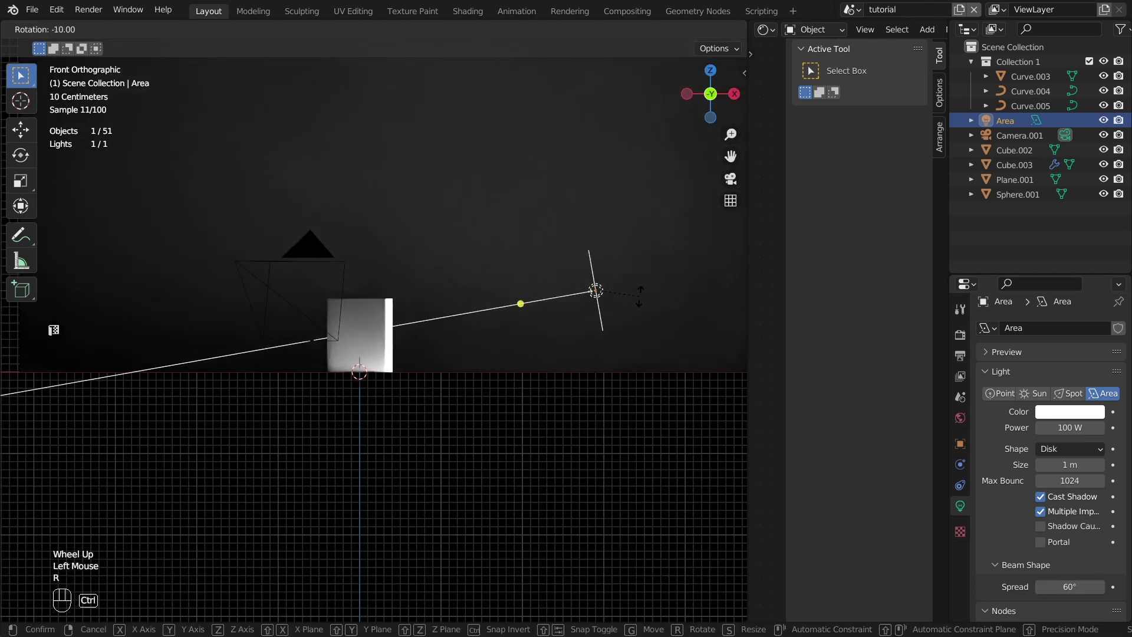
Step: Duplicate the area light in place, and rotate and move the copy in the top view to light the block from another angle
key("shift+d")
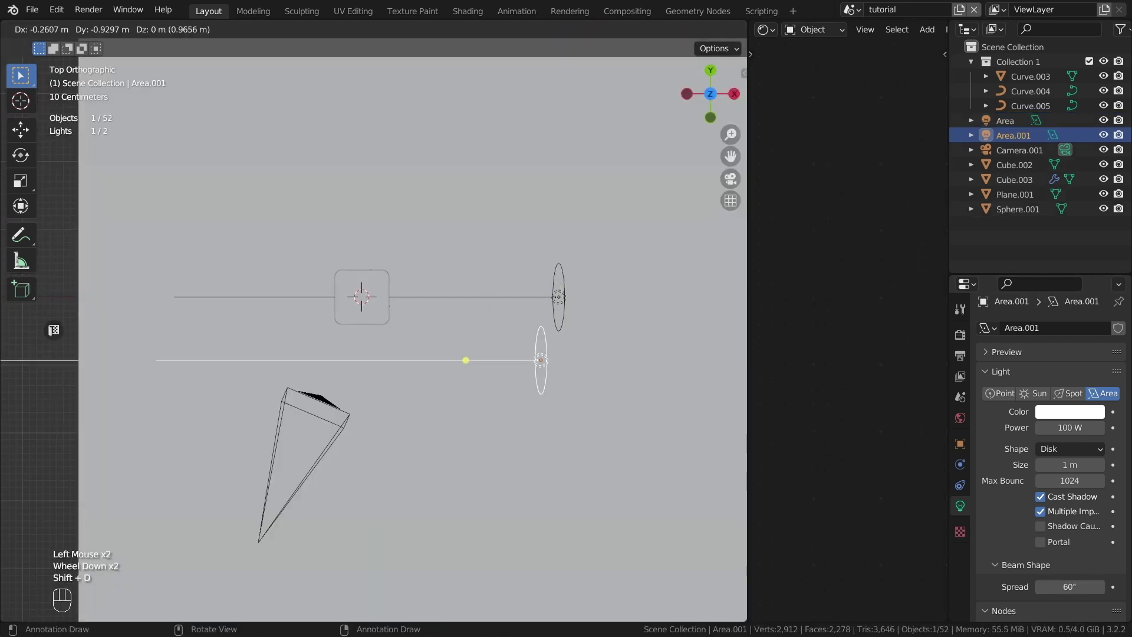
right_click(677, 391)
key("r")
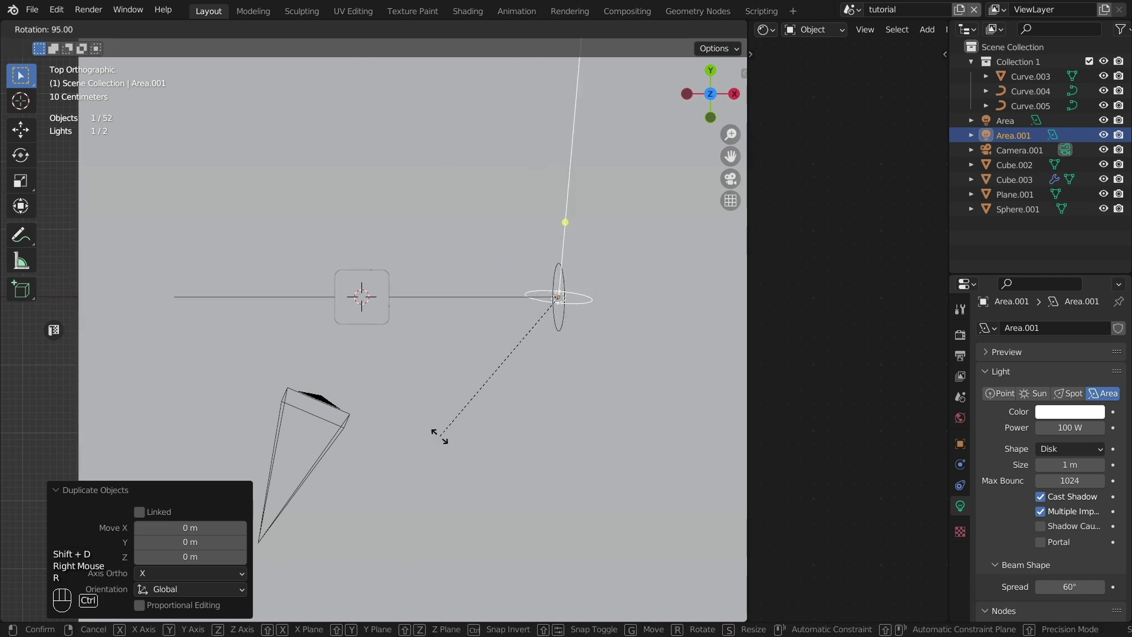
left_click(442, 445, "ctrl")
key("g")
left_click(466, 305)
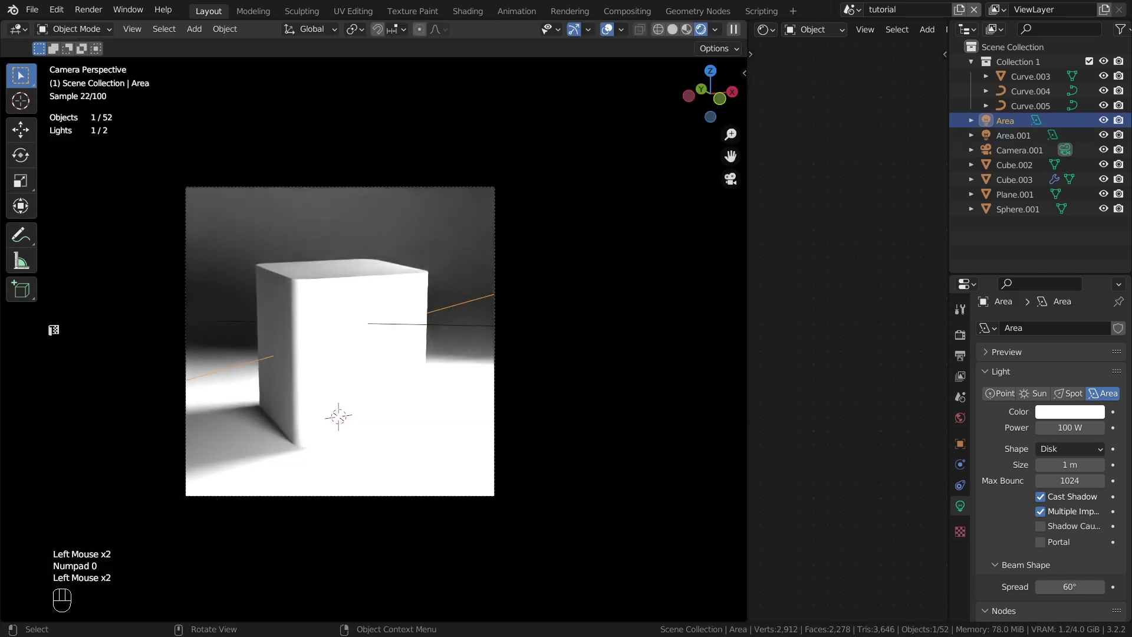
Step: Set the original area light to 50 W, 0.5 m size and 80° spread, and the duplicate to 50 W and 150° spread
key("g")
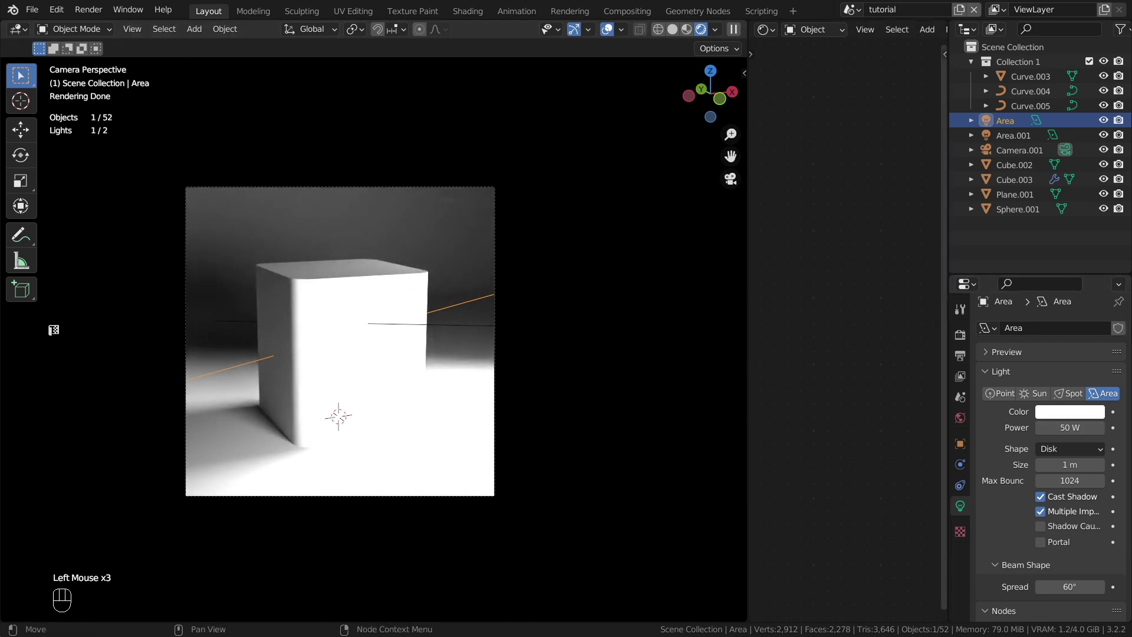
middle_click_drag(377, 330, 483, 342)
scroll(447, 353, "down", 2)
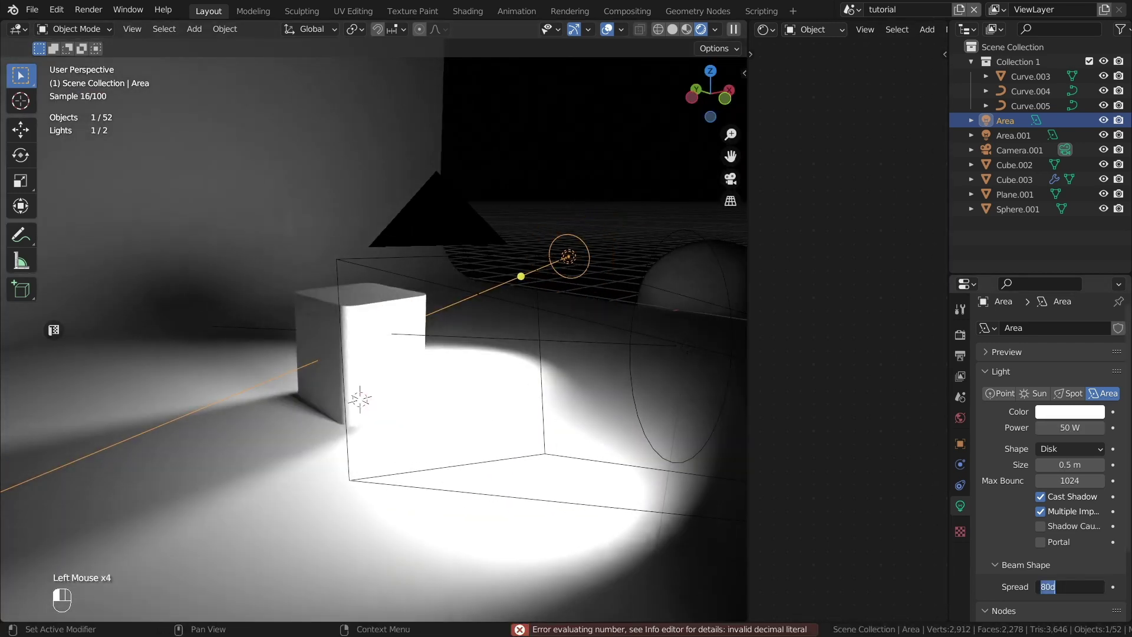
key("Return")
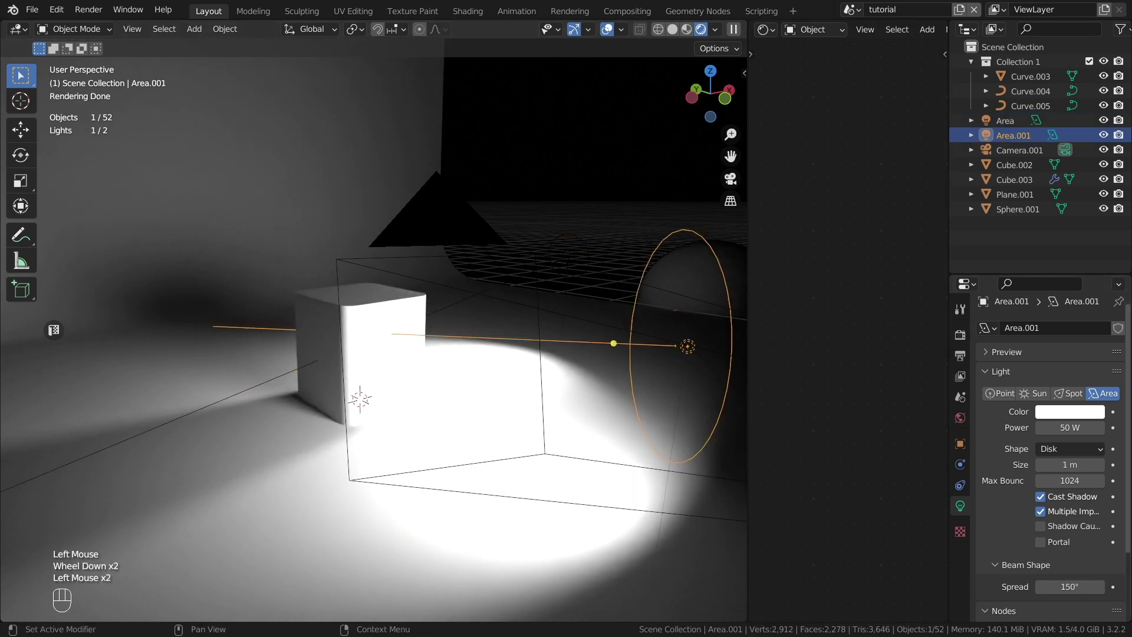
scroll(1049, 448, "down", 2)
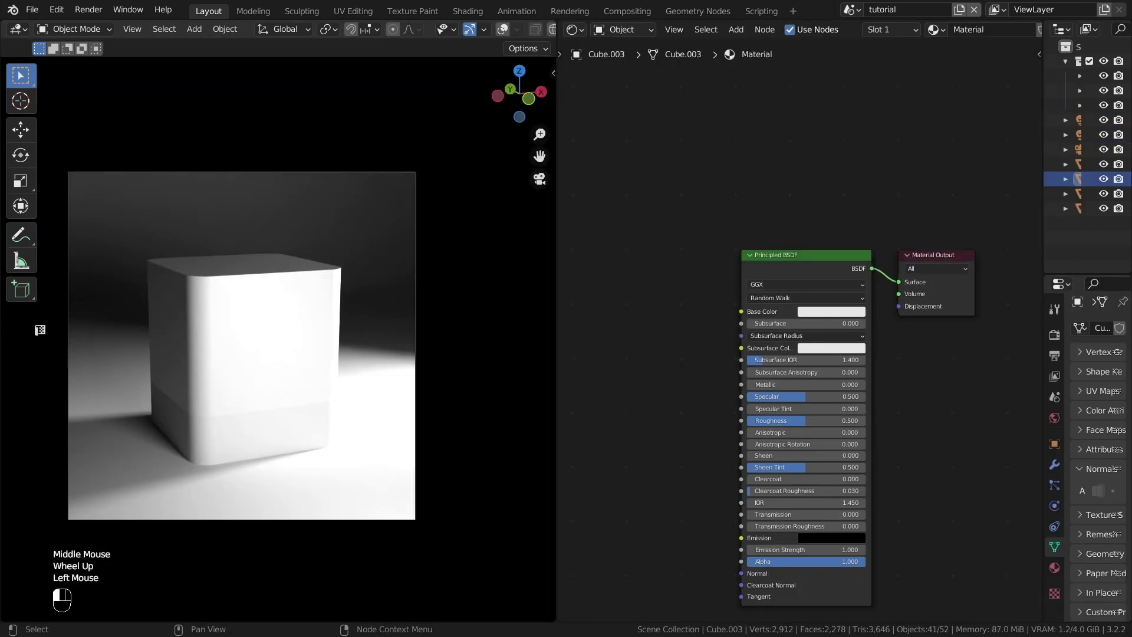
Step: Replace the Principled BSDF in the upper block's material with a Glass BSDF node
key("x")
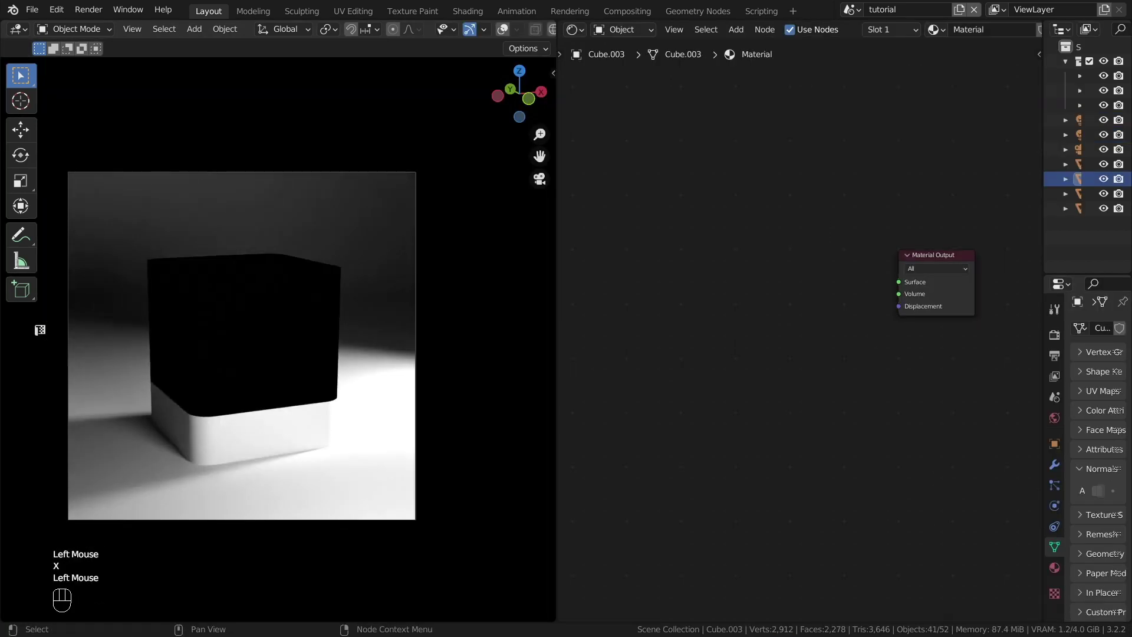
key("shift+a")
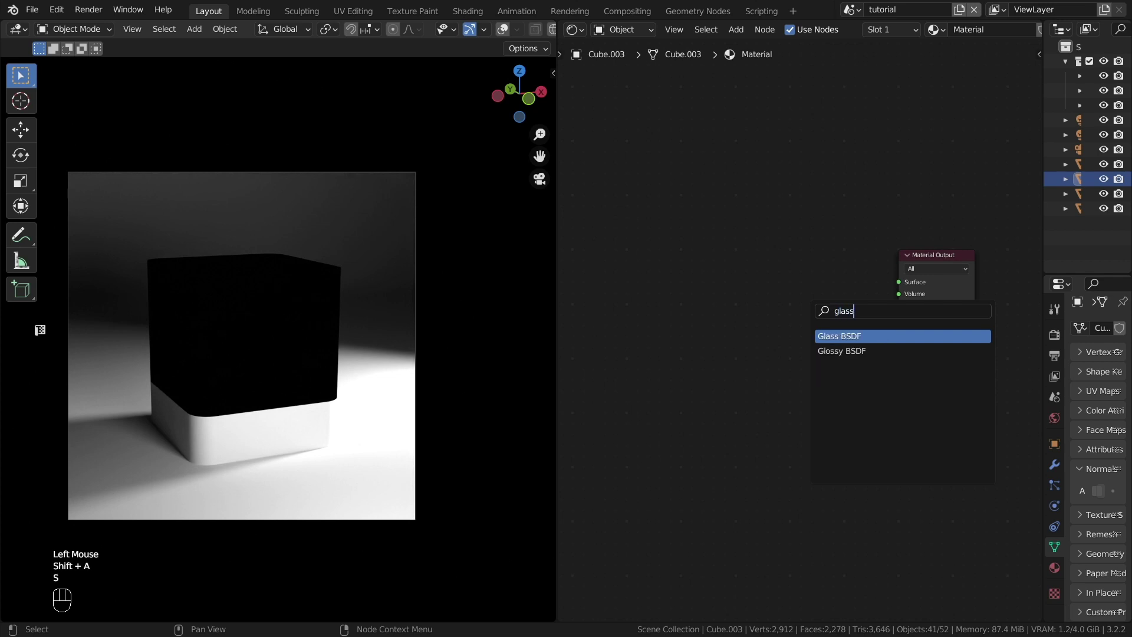
key("Return")
left_click(686, 222)
Step: Duplicate the Glass BSDF into four nodes and add an Add Shader node between them and the Material Output
key("shift+d")
left_click(681, 324)
key("shift+d")
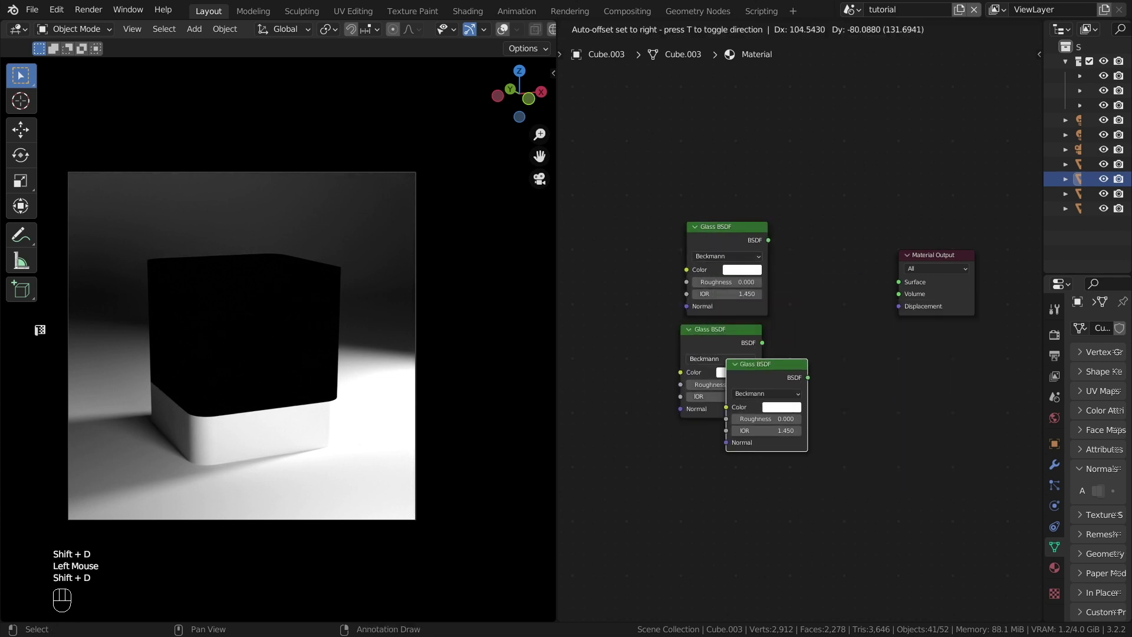
left_click(712, 436)
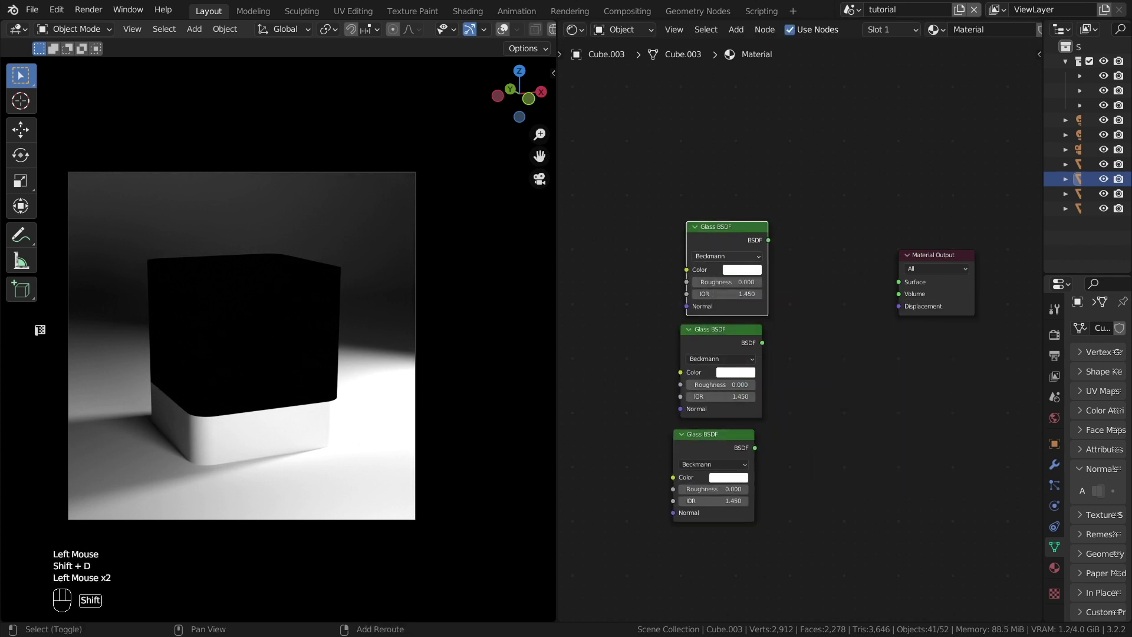
key("shift+d")
left_click(787, 121)
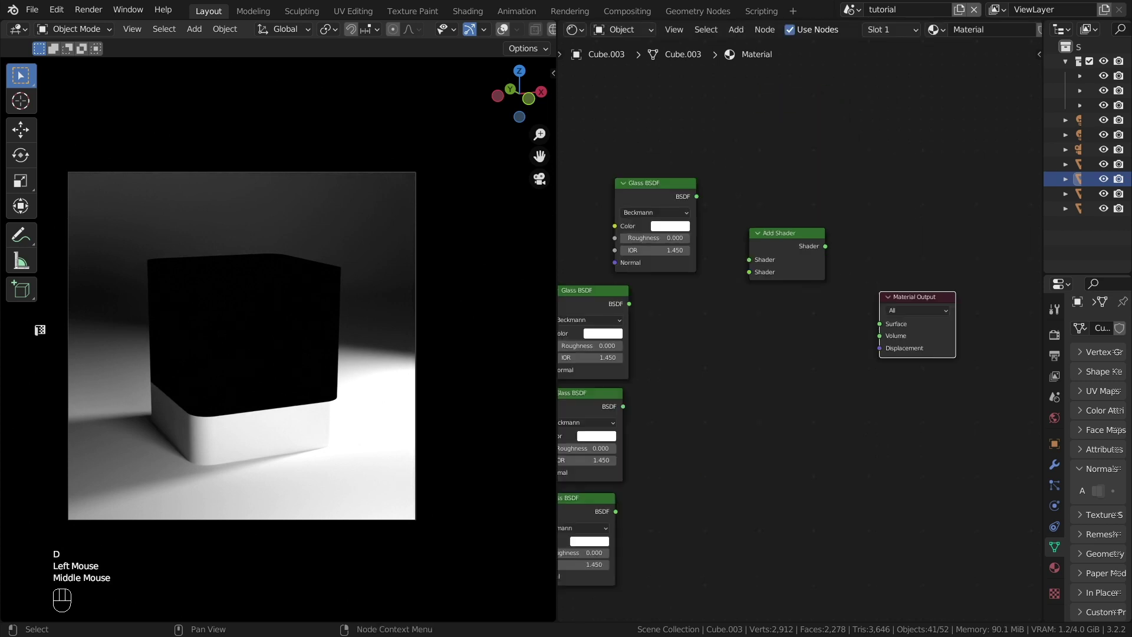
Step: Add a Mix Shader node next to the Glass BSDF nodes and place a duplicate of it below
key("shift+a")
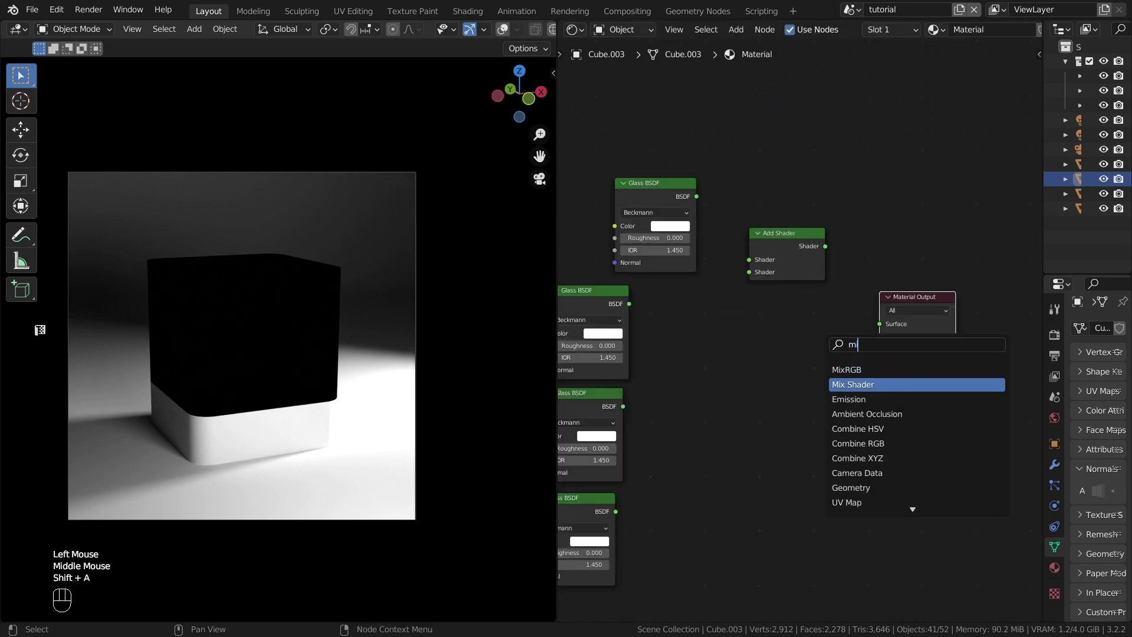
left_click(849, 384)
left_click(705, 342)
key("shift+d")
left_click(780, 430)
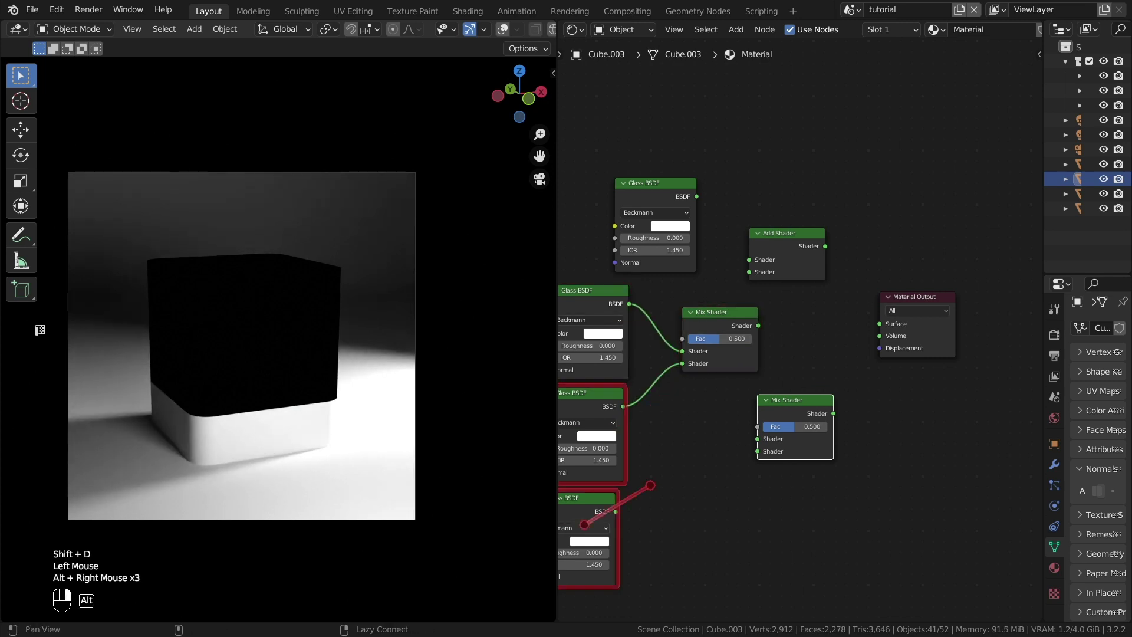
Step: Chain the lower three Glass BSDF nodes through the two Mix Shaders and feed the result into the Add Shader's second input
right_click_drag(650, 485, 772, 433, "alt")
right_click_drag(721, 324, 793, 412, "alt")
mouse_move(795, 412)
left_mouse_down()
mouse_move(835, 373)
mouse_move(793, 407)
left_mouse_up()
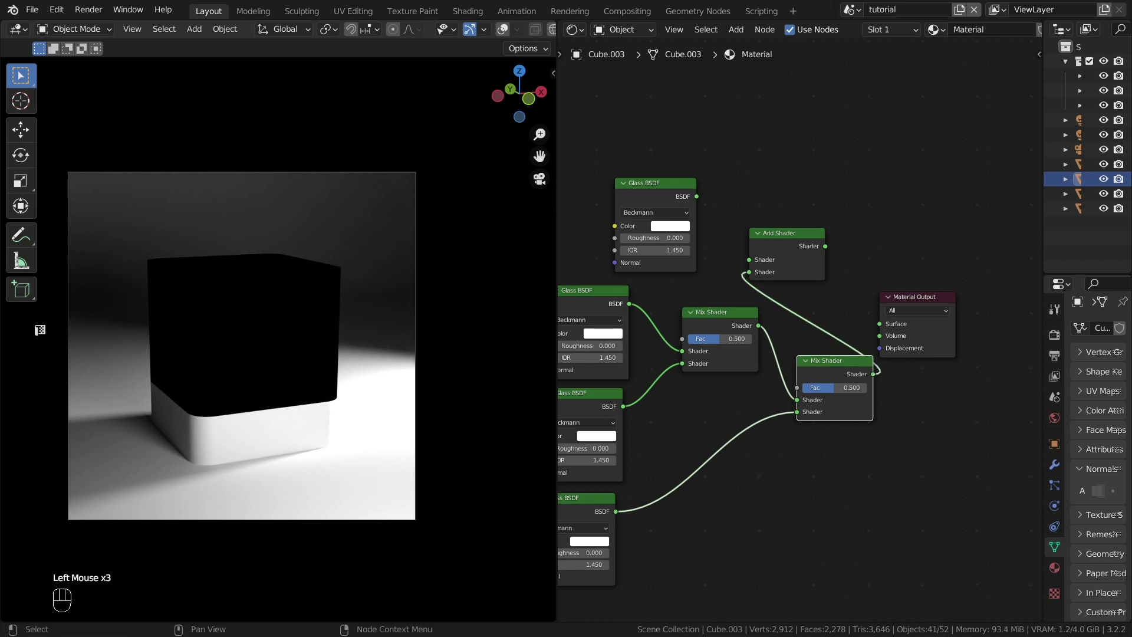
Step: Connect the uppermost Glass BSDF through the Add Shader to the Material Output's Surface, and collapse the Add and Mix Shader nodes
mouse_move(697, 199)
left_mouse_down()
mouse_move(742, 243)
mouse_move(702, 202)
left_mouse_up()
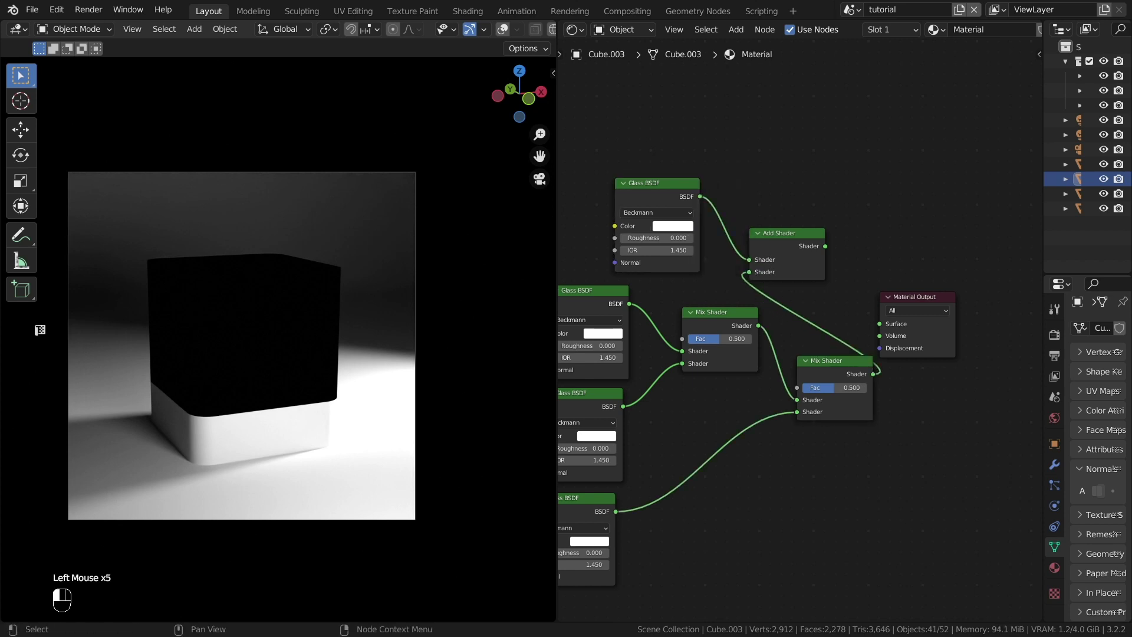
right_click_drag(813, 251, 896, 302, "alt")
left_click_drag(913, 296, 952, 248)
left_click(805, 360)
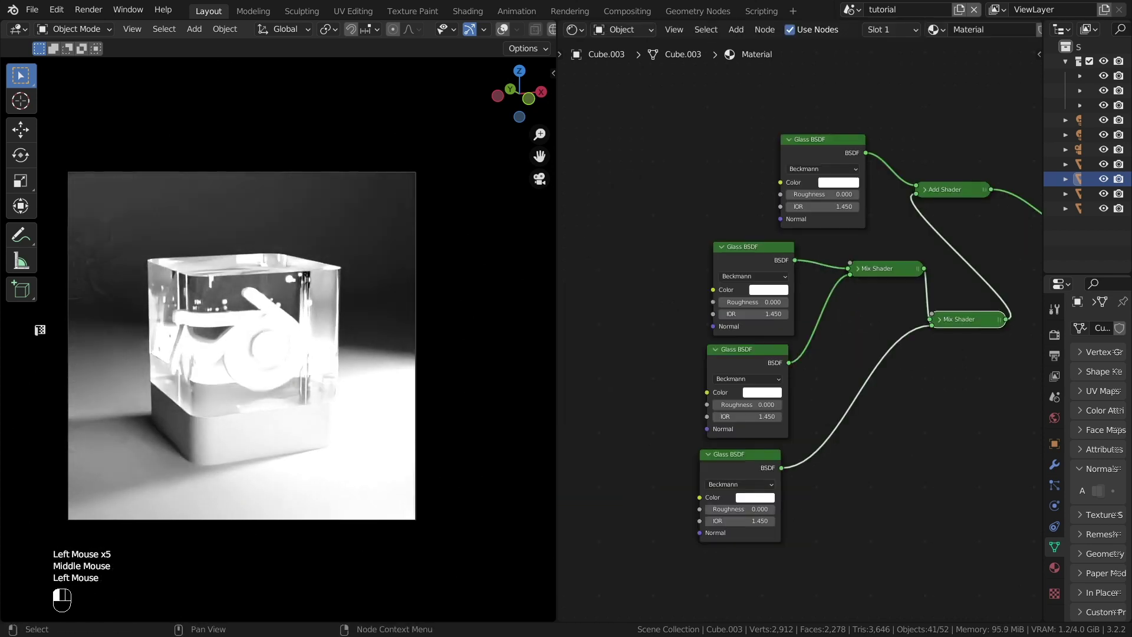
Step: Set the colour of the second Glass BSDF node to red by zeroing green and blue
left_click(838, 182)
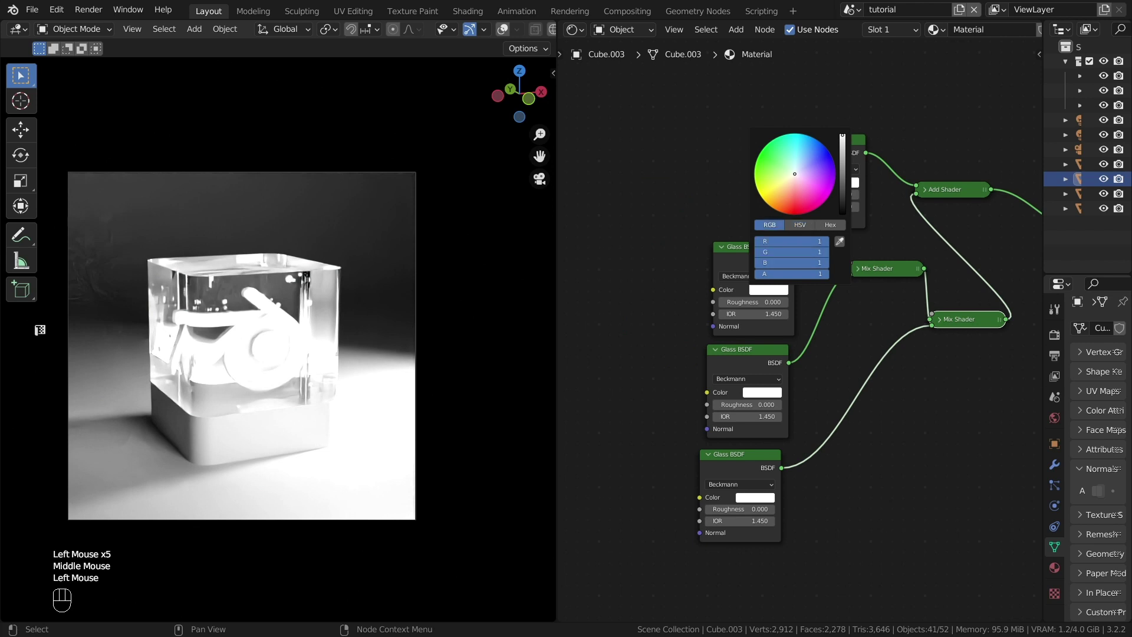
left_click_drag(813, 252, 737, 263)
left_click(666, 277)
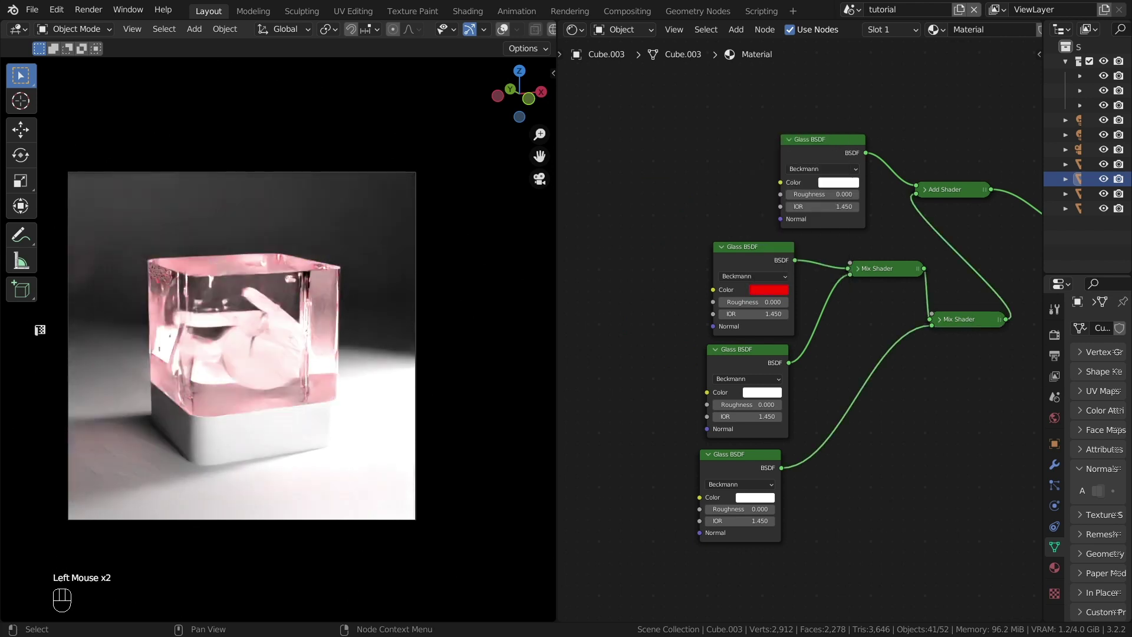
Step: Set the third Glass BSDF's colour to pure green and the fourth Glass BSDF's colour to pure blue
scroll(802, 331, "up", 1)
left_click(755, 403)
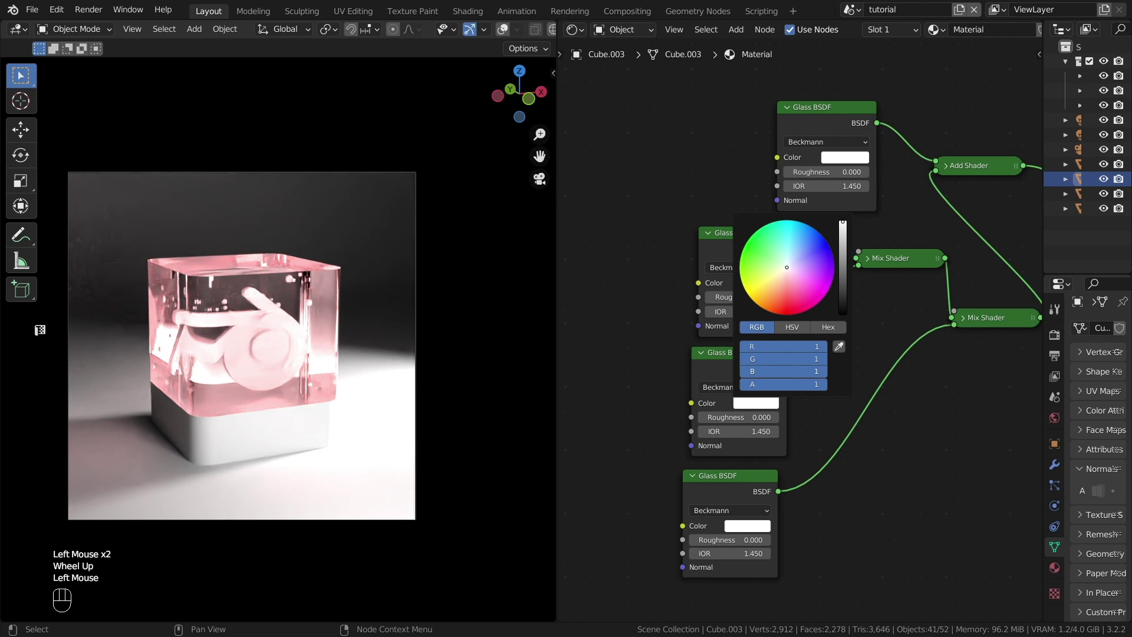
left_click_drag(813, 372, 737, 372)
left_click_drag(814, 346, 737, 346)
left_click(654, 377)
middle_click_drag(654, 377, 688, 301)
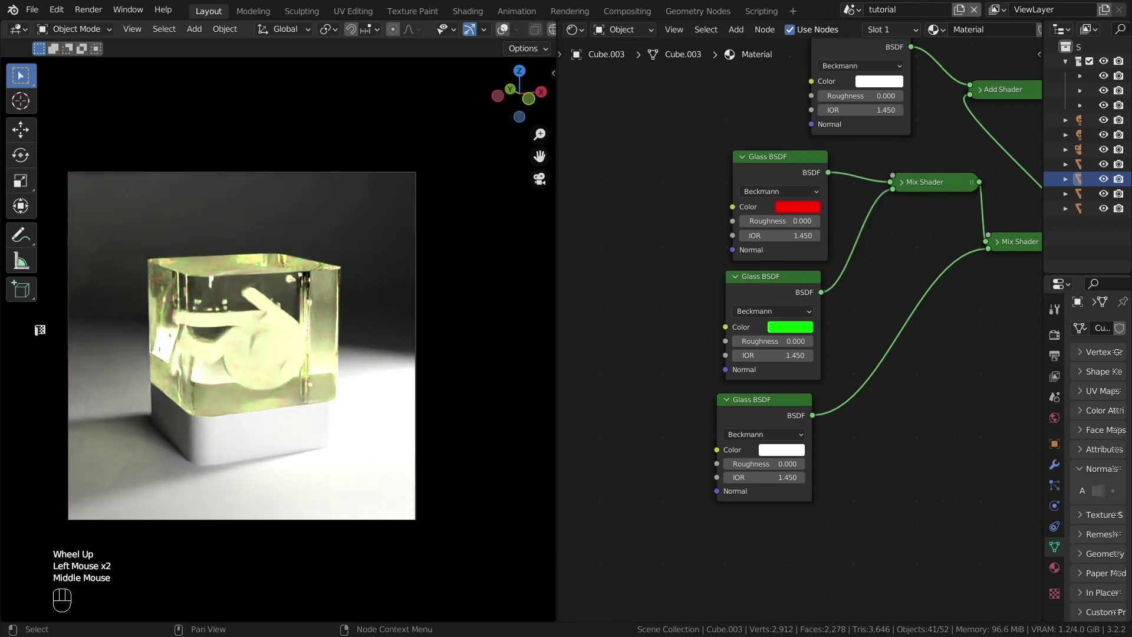
left_click(781, 449)
left_click_drag(849, 337, 843, 286)
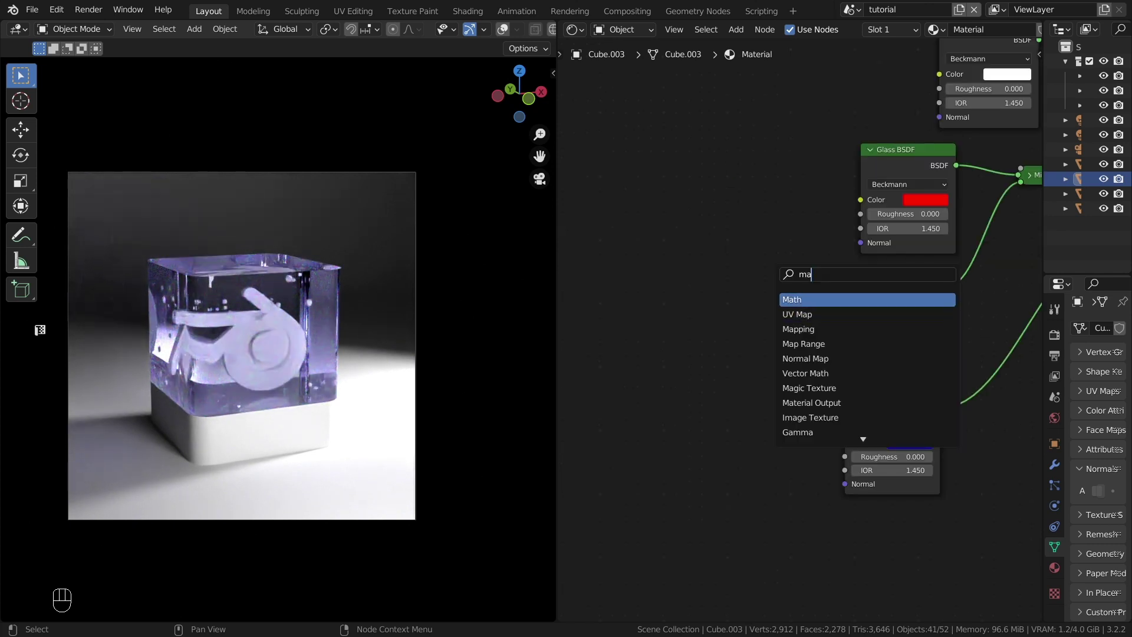
Step: Add two Math nodes, set the upper one to Subtract and link it to the red Glass BSDF's IOR
left_click(825, 300)
left_click(644, 246)
key("shift+d")
left_click(640, 408)
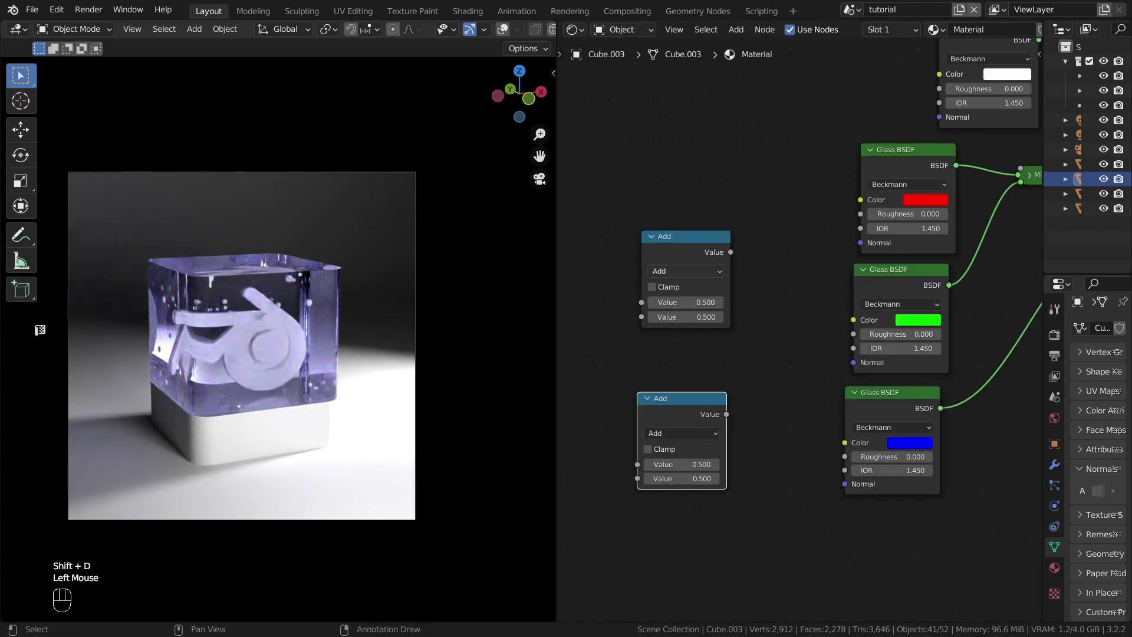
left_click_drag(881, 230, 862, 229)
Step: Add a Value node beside the Math nodes and place a duplicate of it below
middle_click_drag(678, 354, 774, 334)
key("shift+a")
type("va")
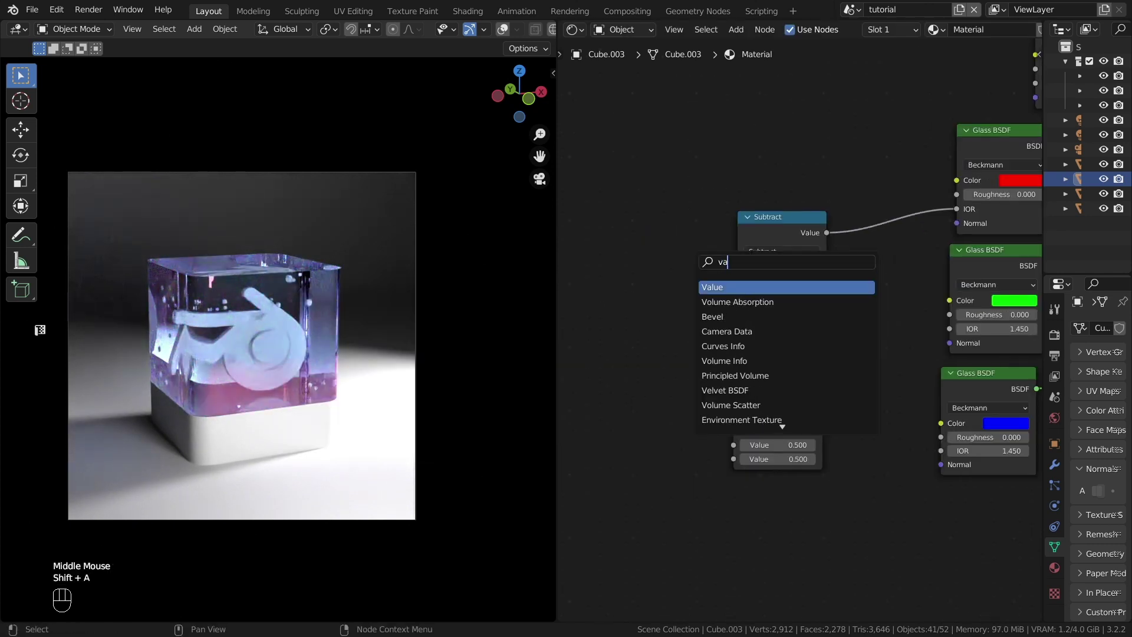
key("Return")
left_click(636, 234)
key("shift+d")
left_click(608, 365)
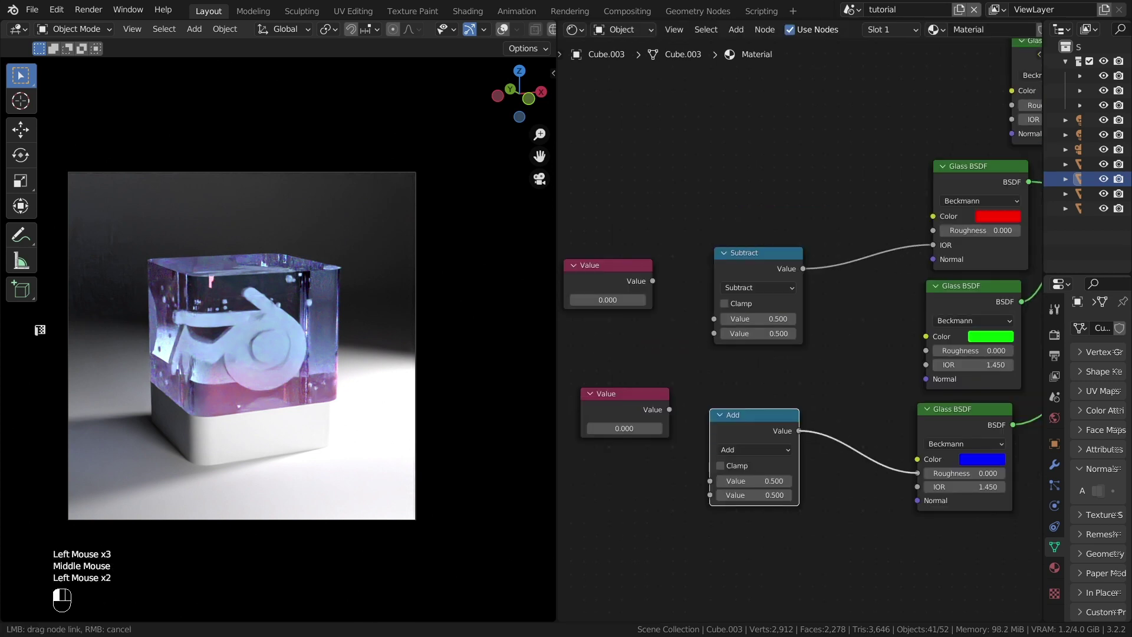
Step: Link the Add math node to the blue Glass BSDF's IOR and feed both Value nodes into its inputs
left_click_drag(917, 473, 917, 486)
left_click_drag(669, 409, 709, 453)
left_click_drag(707, 493, 709, 495)
left_click_drag(653, 281, 710, 481)
Step: Feed both Value nodes into the Subtract node and link the upper Value to the white Glass BSDF's IOR
left_click_drag(669, 409, 705, 344)
left_click_drag(652, 281, 714, 318)
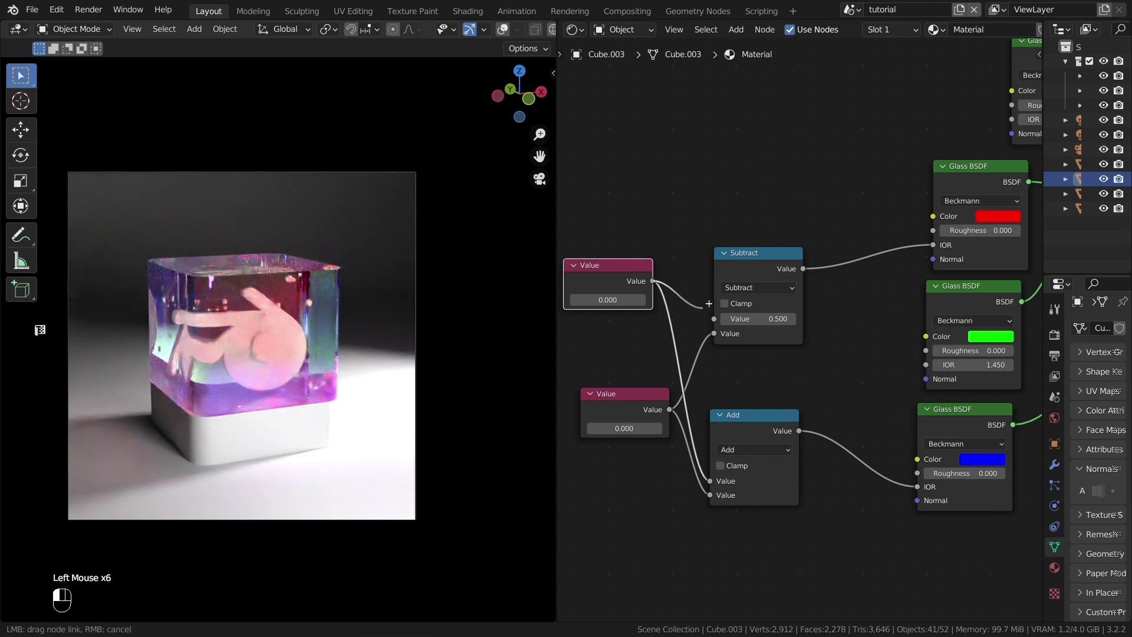
left_click_drag(652, 281, 914, 146)
left_click_drag(1012, 119, 1012, 119)
Step: Add a third Value node above the Subtract node for controlling roughness
middle_click_drag(711, 170, 725, 233)
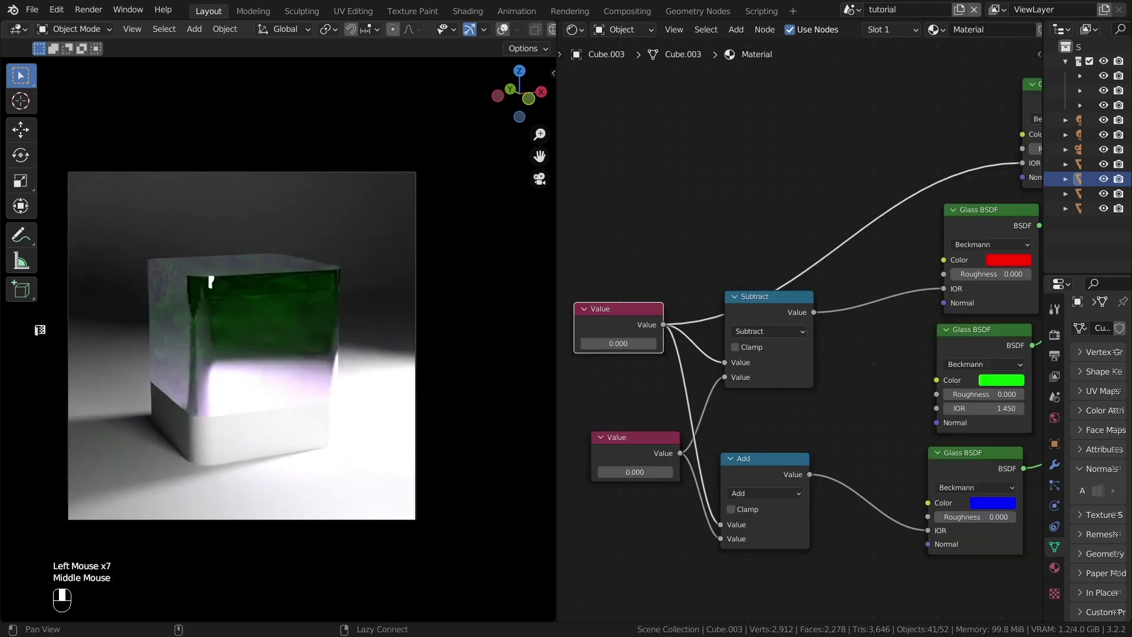
key("shift+a")
type("b")
key("ctrl+a")
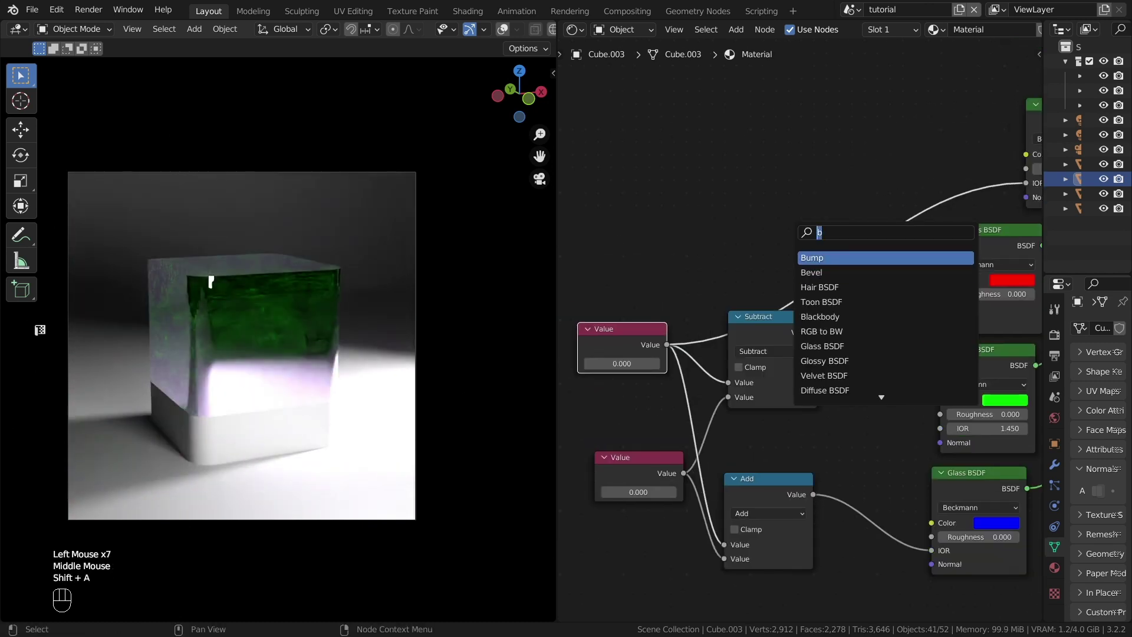
key("Return")
left_click(707, 205)
middle_click_drag(751, 218, 708, 225)
Step: Link the new Value node to the Roughness inputs of all four Glass BSDF nodes
left_click_drag(750, 232, 982, 177)
left_click_drag(750, 232, 902, 302)
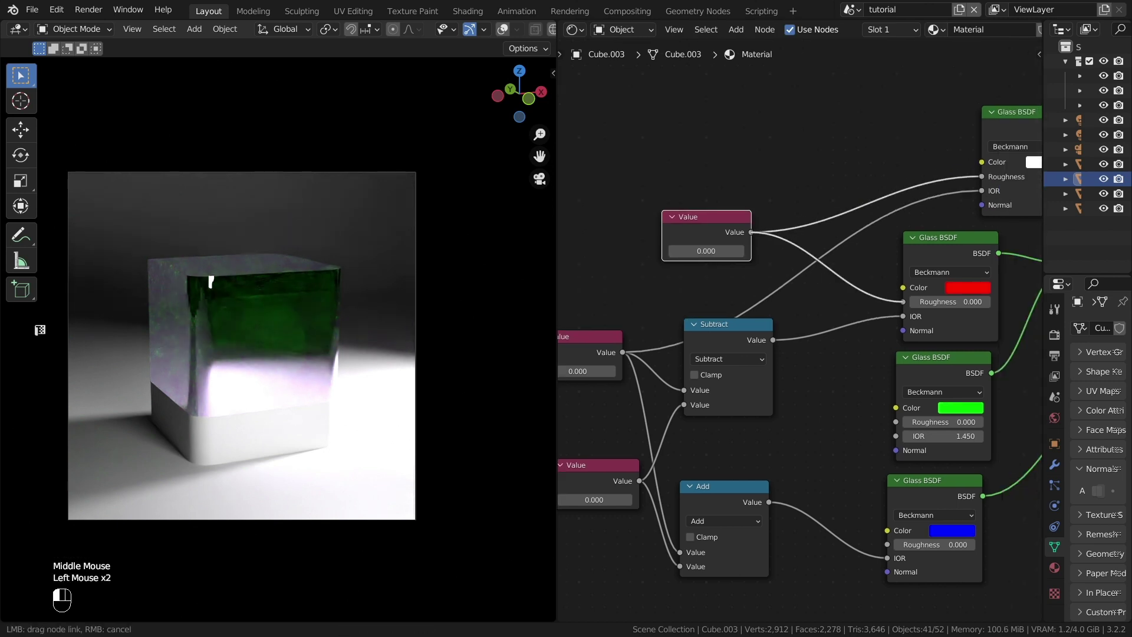
left_click_drag(902, 411, 896, 422)
left_click_drag(750, 232, 888, 544)
Step: Set the Value node driving the IOR to 1.333 and the offset Value node below it to 0.1
middle_click_drag(761, 412, 835, 367)
left_click_drag(802, 278, 838, 306)
left_click(653, 326)
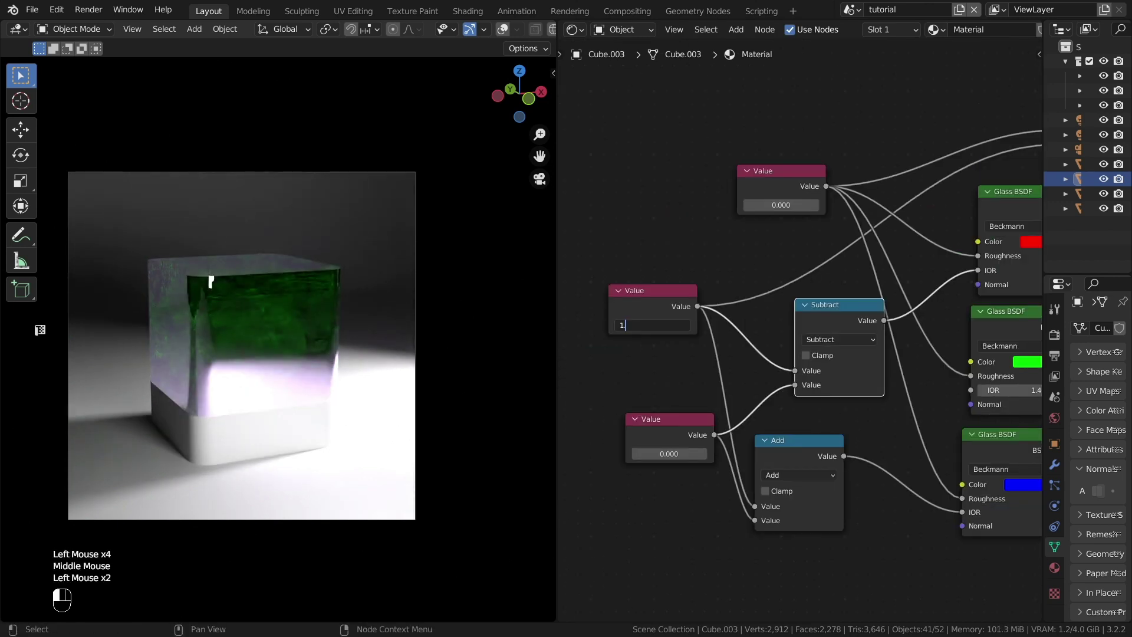
type("1.333")
key("Return")
double_click(669, 454)
type("0.1")
key("Return")
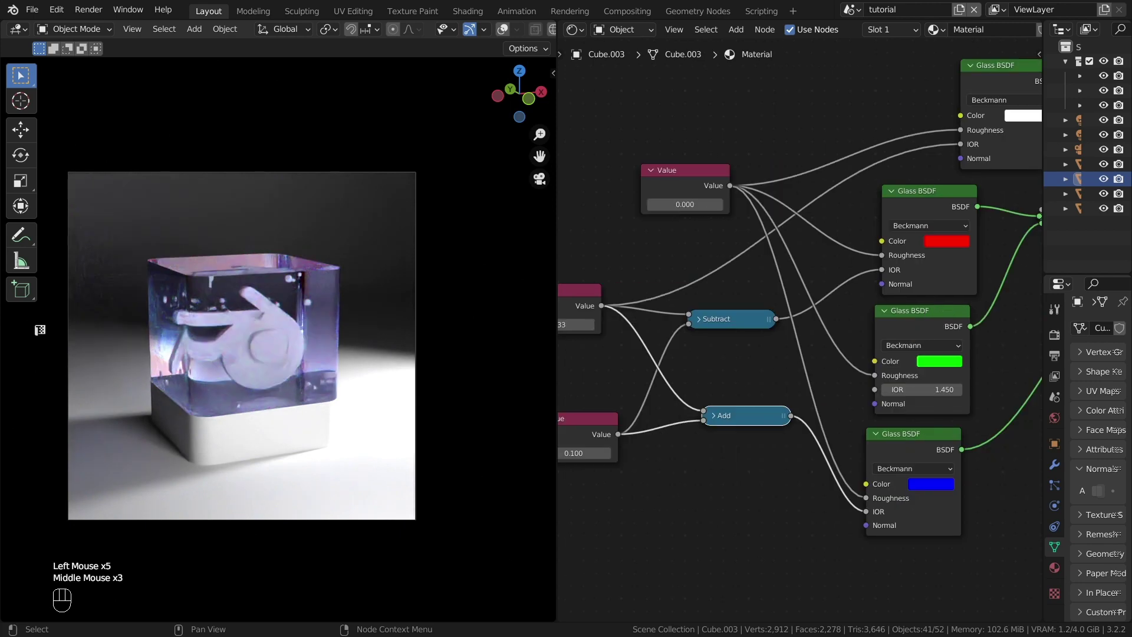
Step: Link the 1.333 Value node to the green Glass BSDF's IOR, and set the shared roughness Value to 0.1
left_click_drag(874, 389, 602, 306)
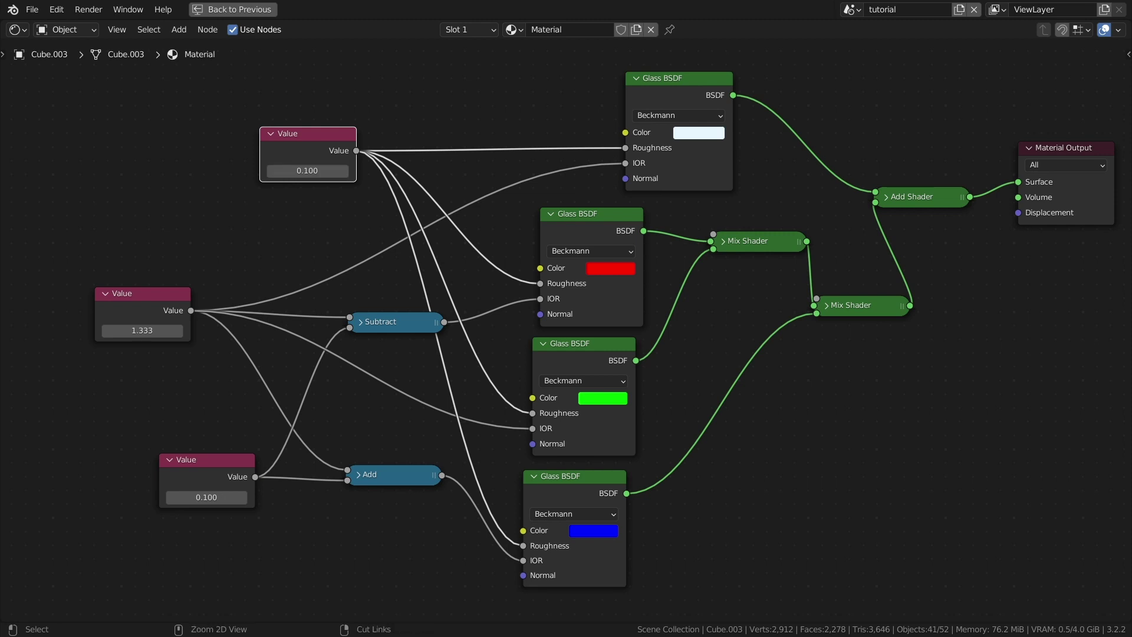
key("ctrl+space")
scroll(796, 324, "down", 1)
middle_click_drag(767, 324, 801, 330)
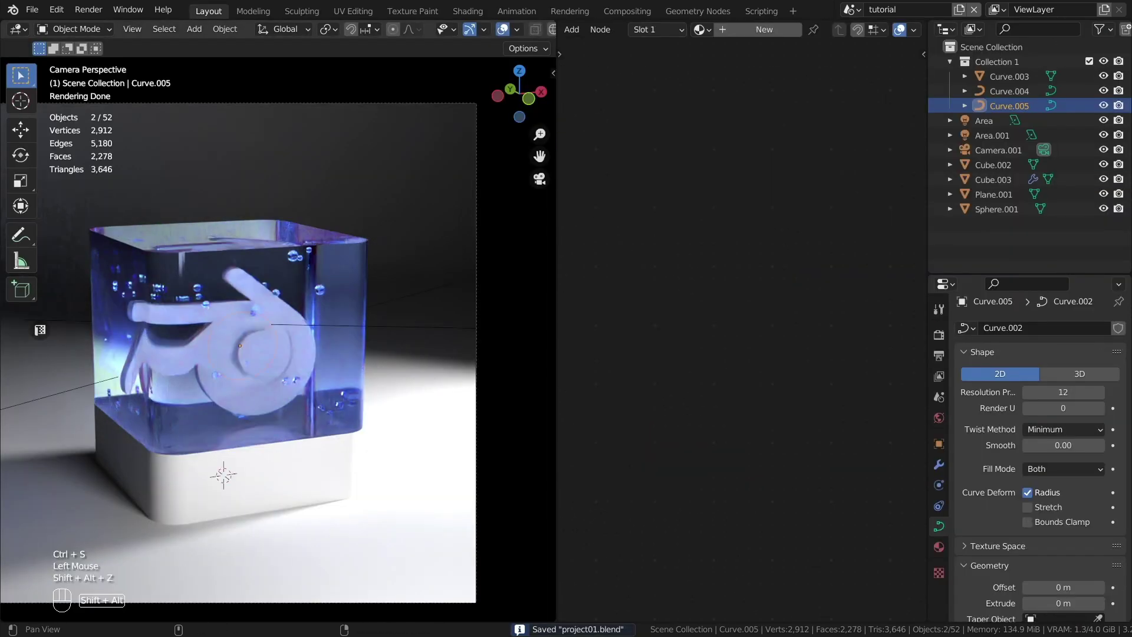
Step: Give the logo's main body (Curve.003) a new material in an enlarged node editor and delete its default shader
left_click(1008, 76)
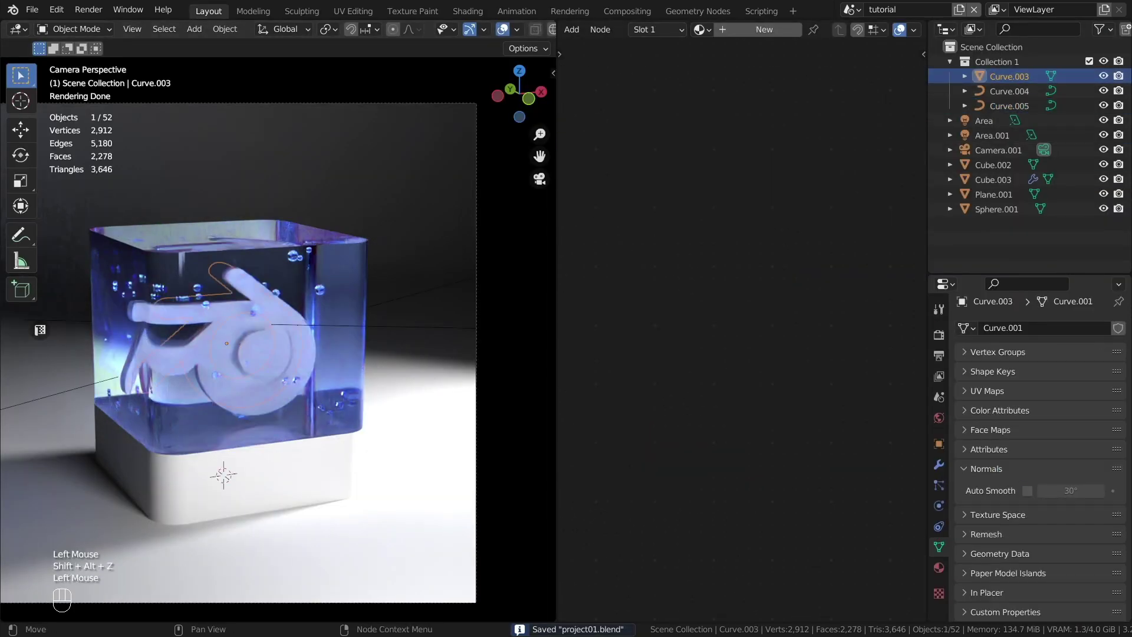
scroll(825, 295, "down", 2)
left_click_drag(927, 207, 1044, 207)
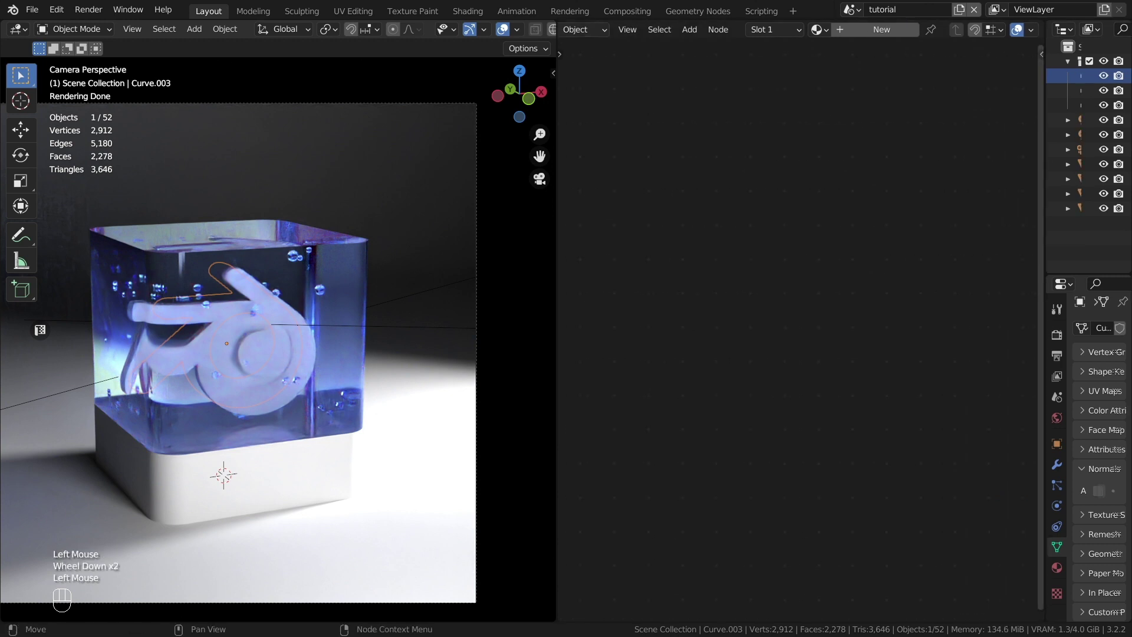
left_click(867, 29)
key("x")
Step: Add a Gradient Texture with Texture Coordinate and Mapping nodes, and set the gradient type to Spherical
key("shift+a")
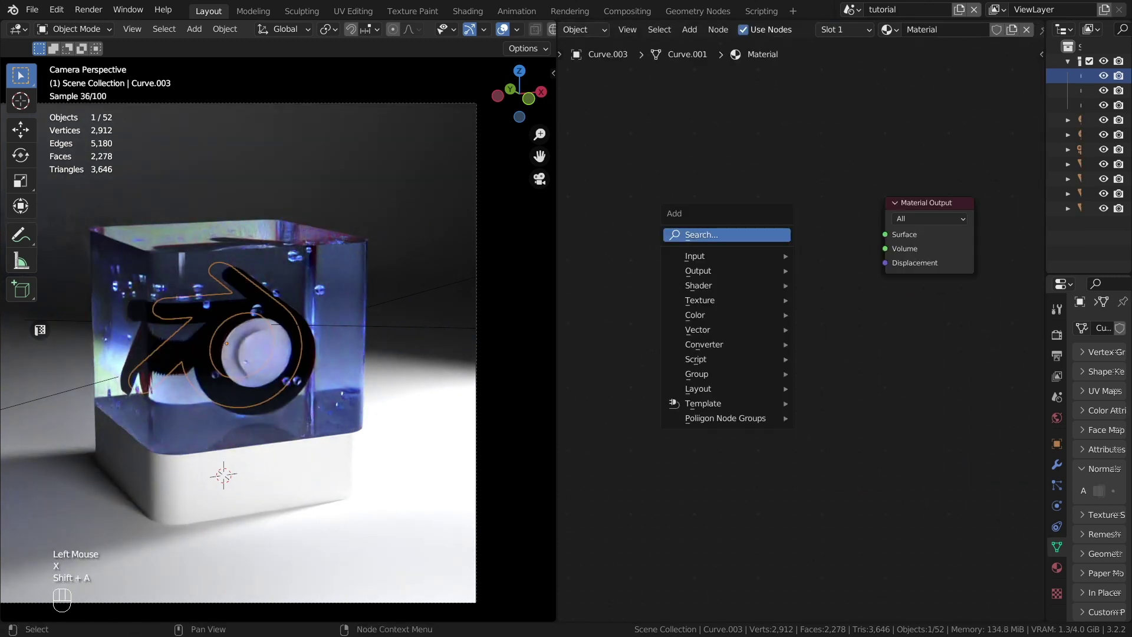
type("gr")
key("Return")
left_click(666, 231)
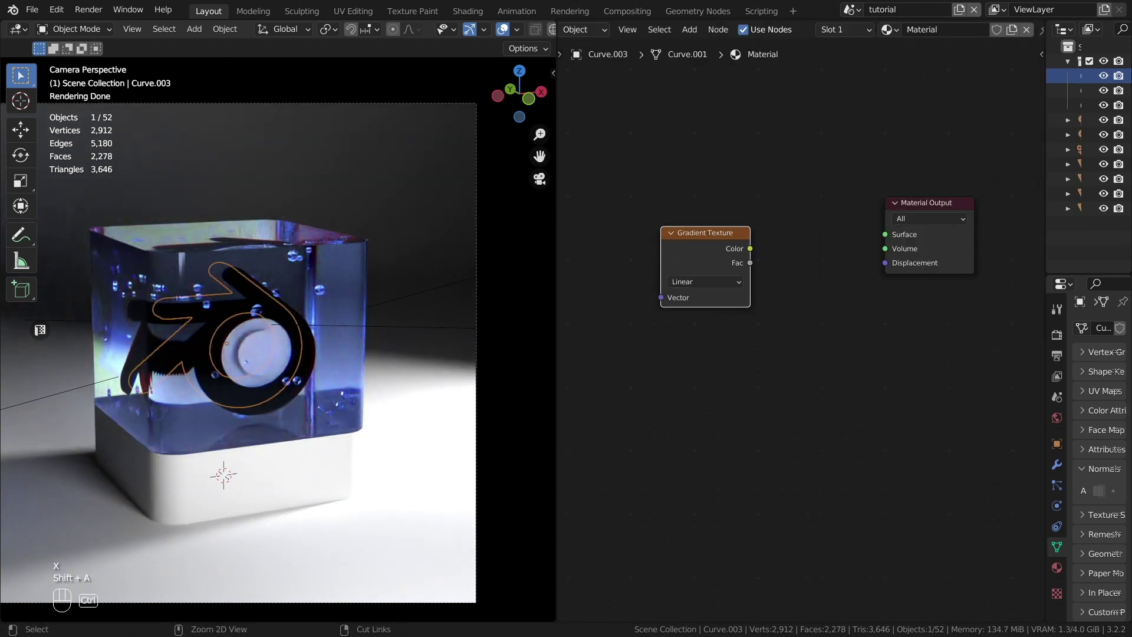
key("ctrl+t")
left_click(701, 282)
left_click(696, 379)
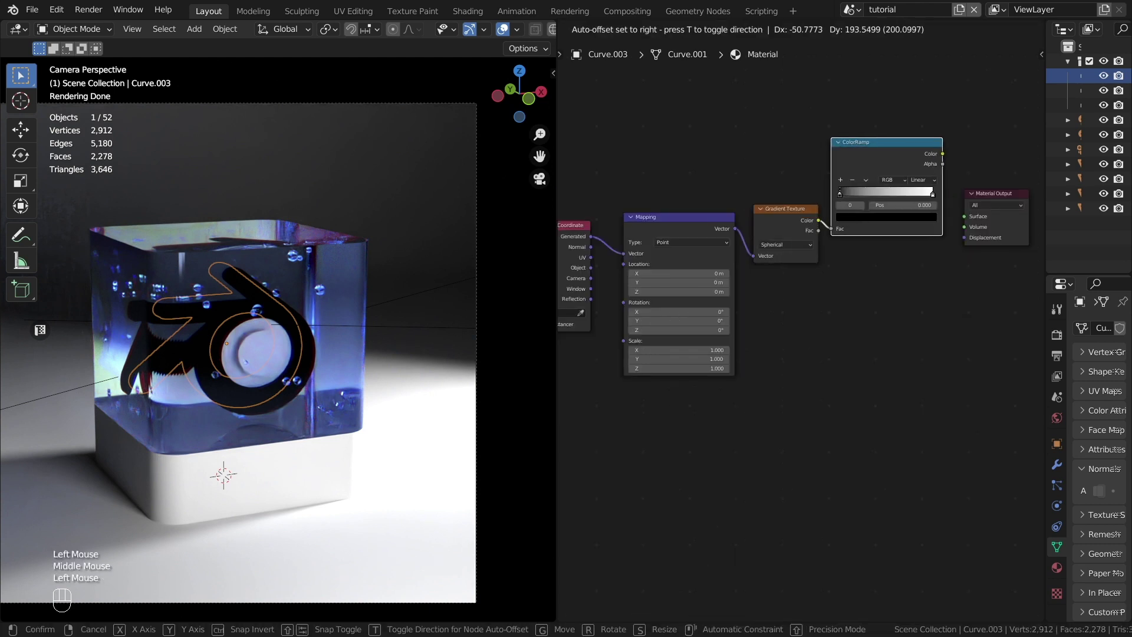
Step: Place a ColorRamp after the Gradient Texture and link its Color output to the IOR of a new Fresnel node
left_click(832, 144)
key("shift+a")
type("fre")
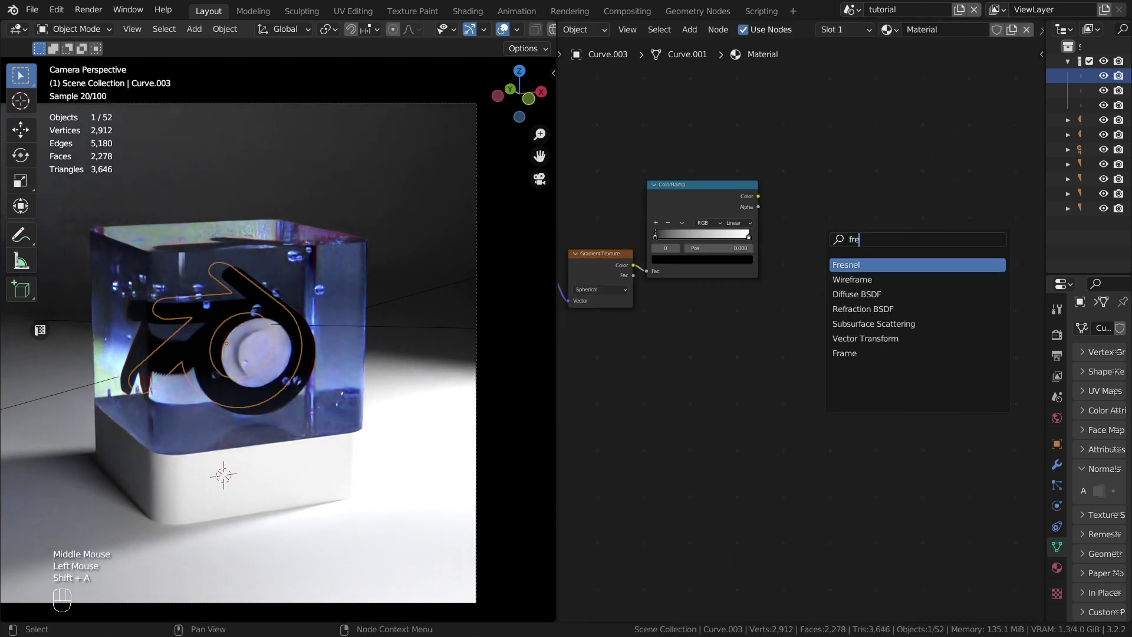
key("Return")
left_click(795, 176)
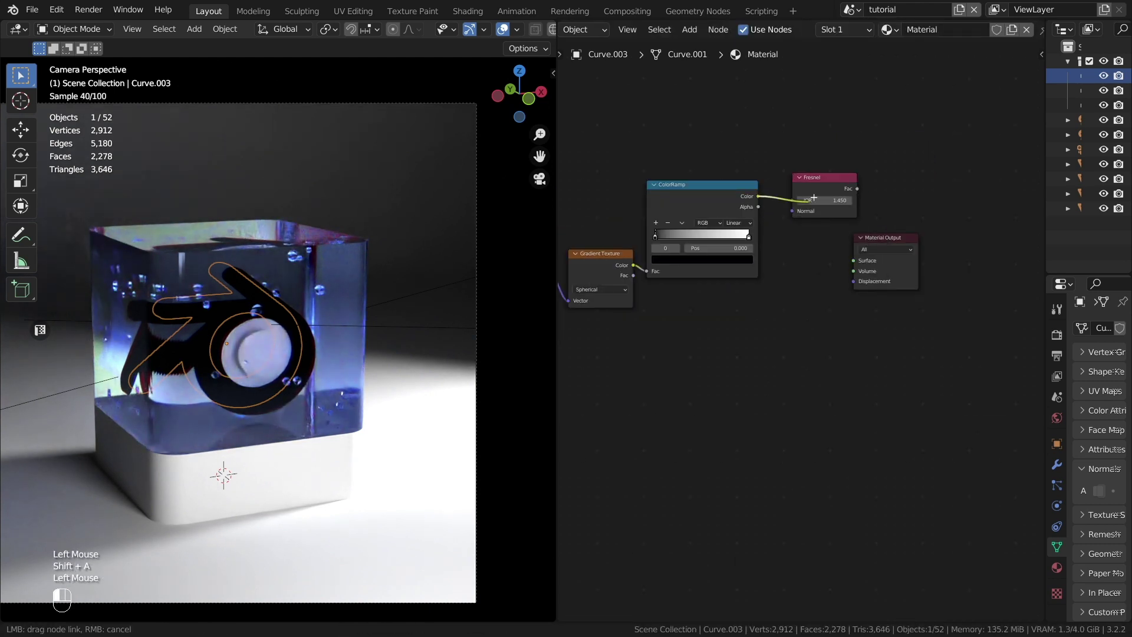
left_click_drag(813, 197, 794, 201)
Step: Add Glass BSDF and Mix Shader nodes, linking the glass to the first shader input and the Fresnel output to Fac
key("shift+a")
type("gla")
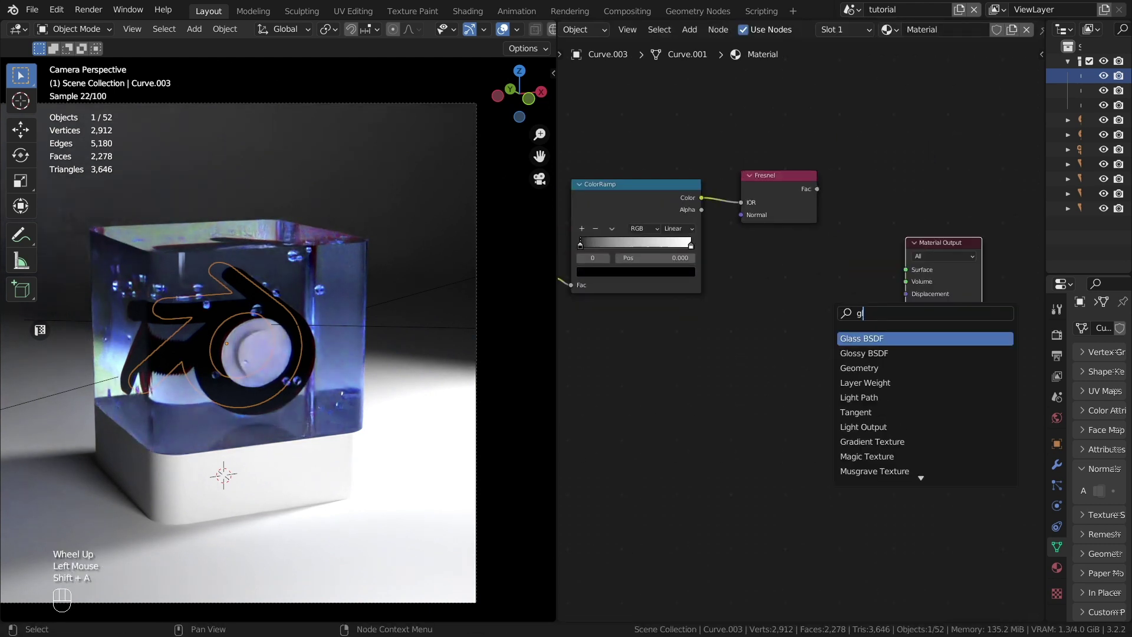
key("Return")
left_click(731, 257)
key("shift+a")
type("mix")
key("Return")
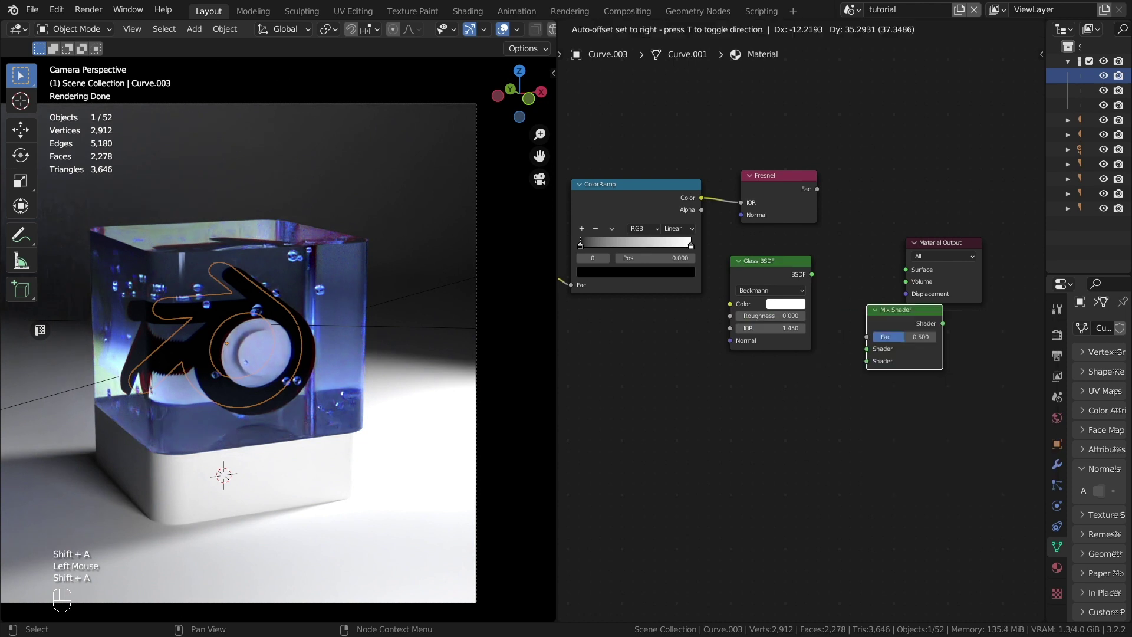
left_click(878, 236)
left_click_drag(816, 189, 840, 256)
left_click_drag(955, 242, 983, 217)
Step: Add an Emission node below the Glass BSDF and link it to the Mix Shader's second shader input
key("shift+a")
type("e")
key("Return")
left_click(701, 376)
left_click_drag(776, 392, 807, 376)
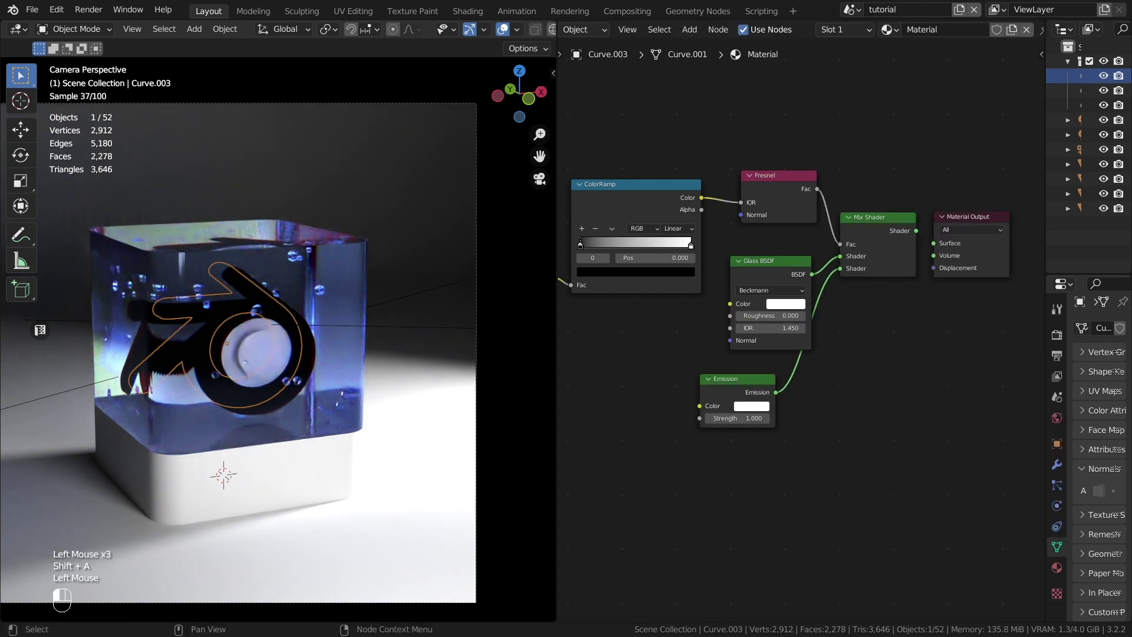
Step: Set the Glass BSDF's roughness to 1 and its IOR to 1.333
left_click_drag(772, 261, 757, 247)
scroll(761, 277, "up", 2)
middle_click_drag(760, 277, 774, 283)
left_click_drag(761, 313, 816, 313)
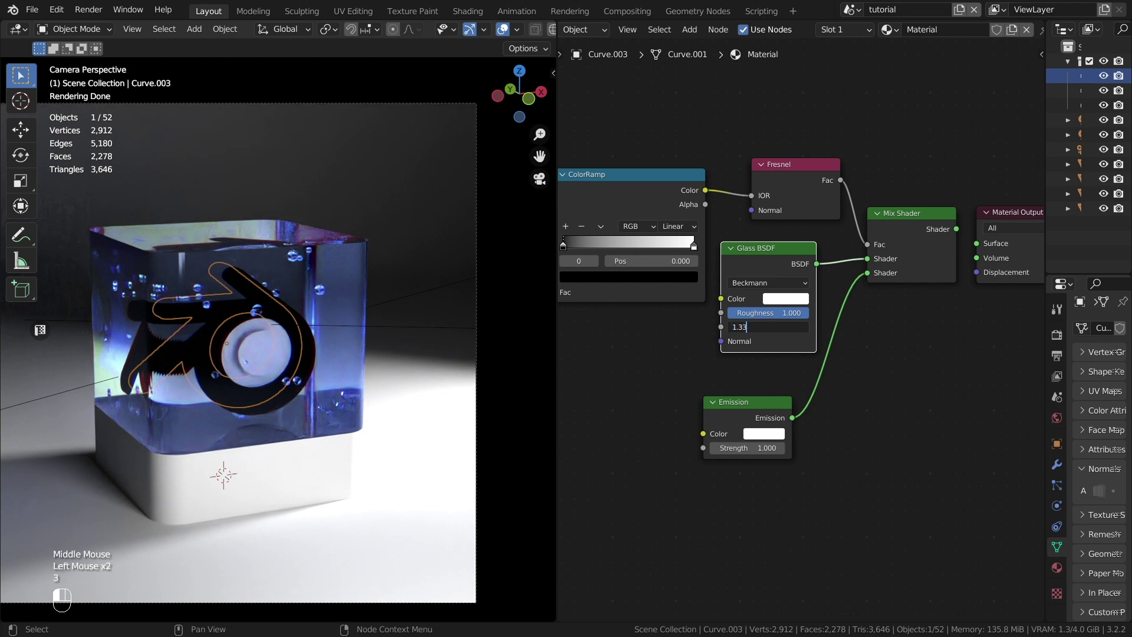
Step: Link a new Hue Saturation Value node to the Emission node's Color and set the emission strength to 4
key("shift+a")
type("hu")
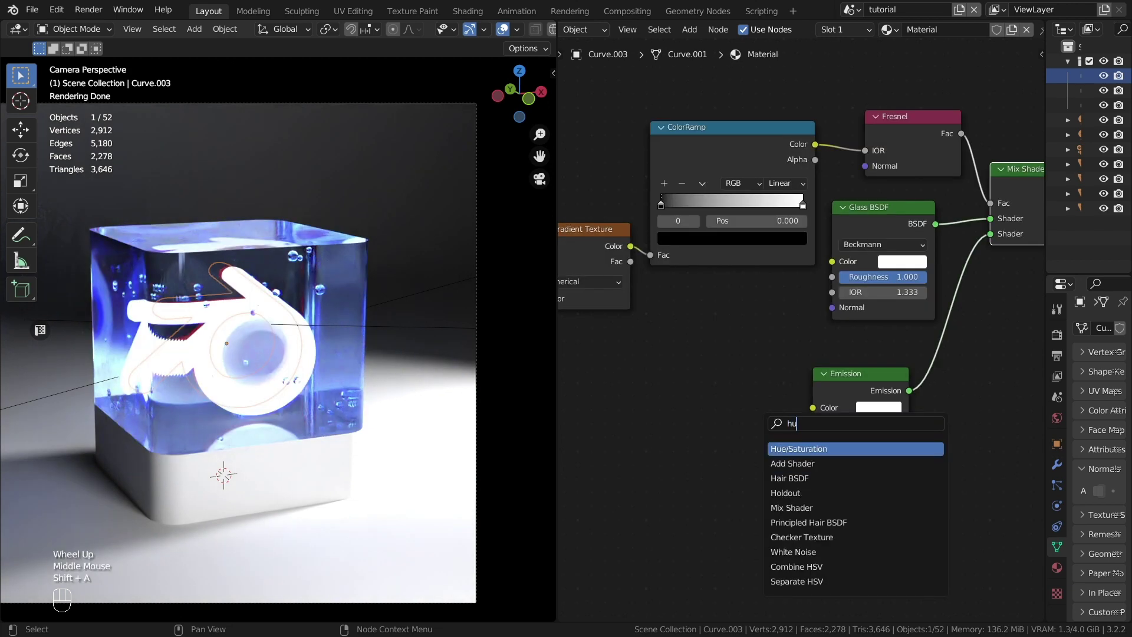
key("Return")
left_click(656, 405)
left_click_drag(758, 427, 813, 408)
left_click(861, 423)
type("4")
key("Return")
Step: Set the Hue Saturation Value node's colour to orange and move the ColorRamp's black stop to 0.142
left_click(725, 504)
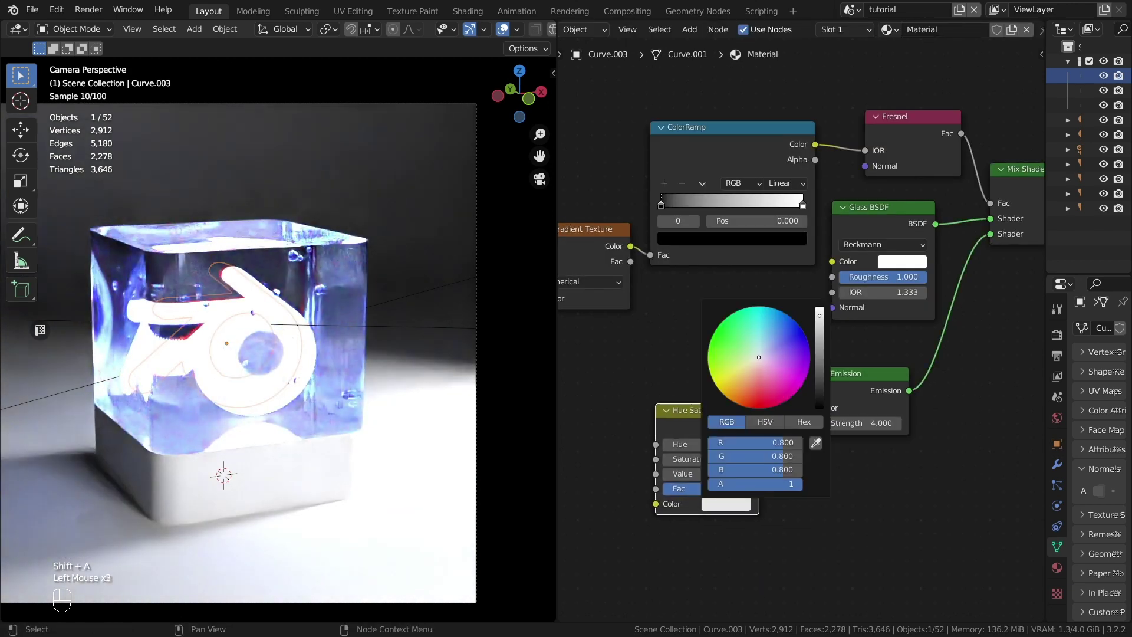
left_click_drag(759, 357, 729, 399)
left_click_drag(667, 277, 691, 277)
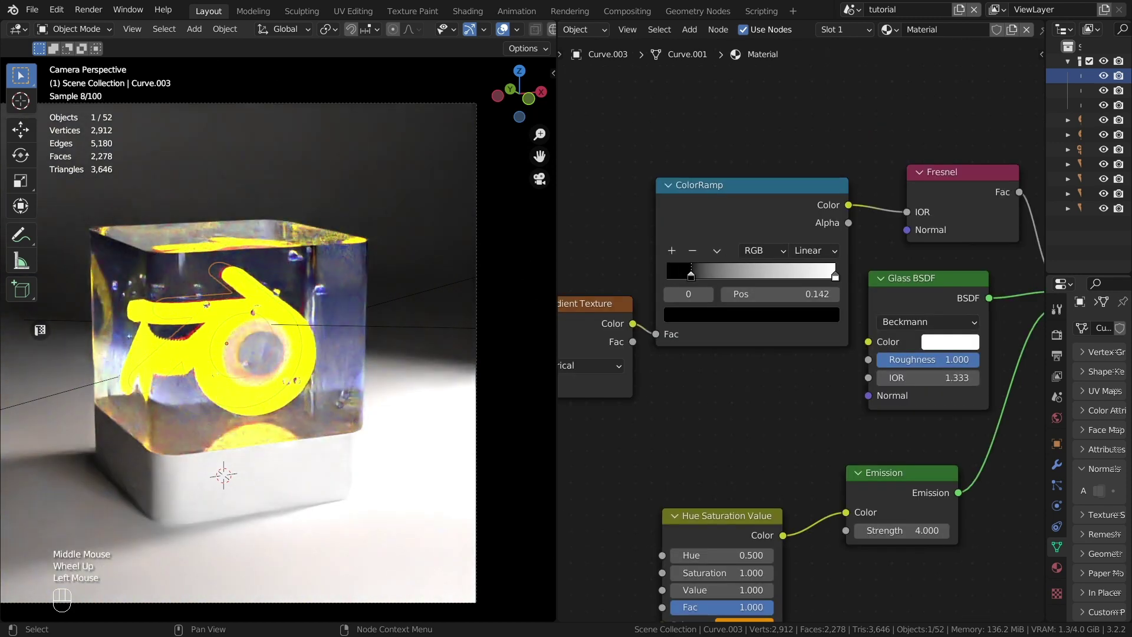
Step: Link the Texture Coordinate's Object output to the Mapping vector and change the ColorRamp's interpolation mode
middle_click_drag(648, 413, 1027, 296)
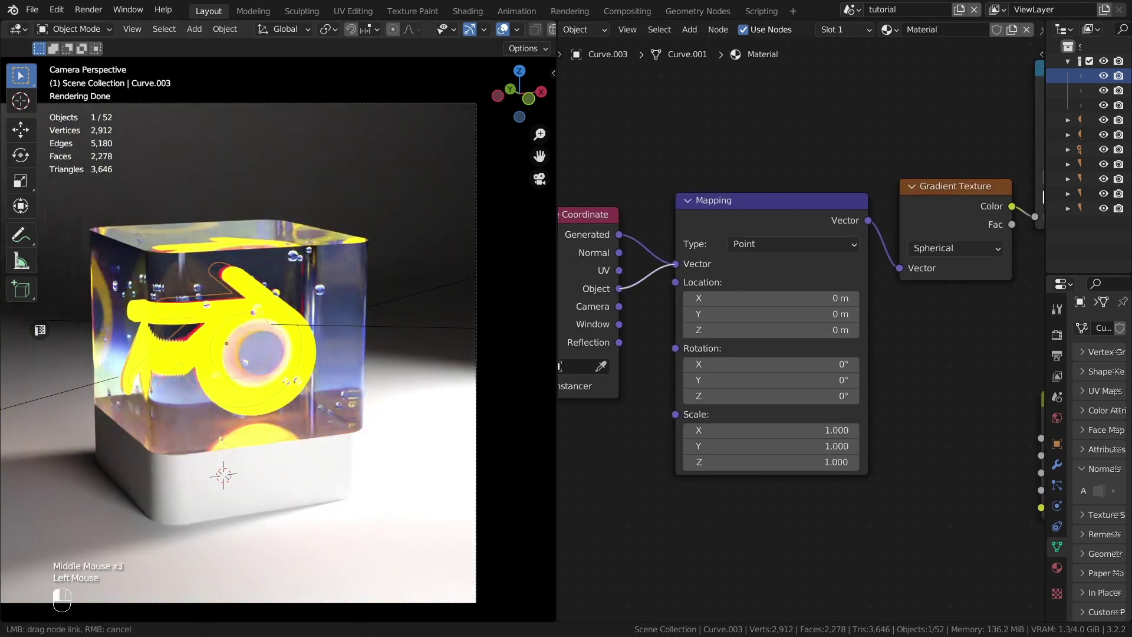
left_click_drag(668, 267, 676, 264)
middle_click_drag(884, 295, 664, 356)
middle_click_drag(943, 223, 801, 302)
left_click(833, 272)
left_click(832, 341)
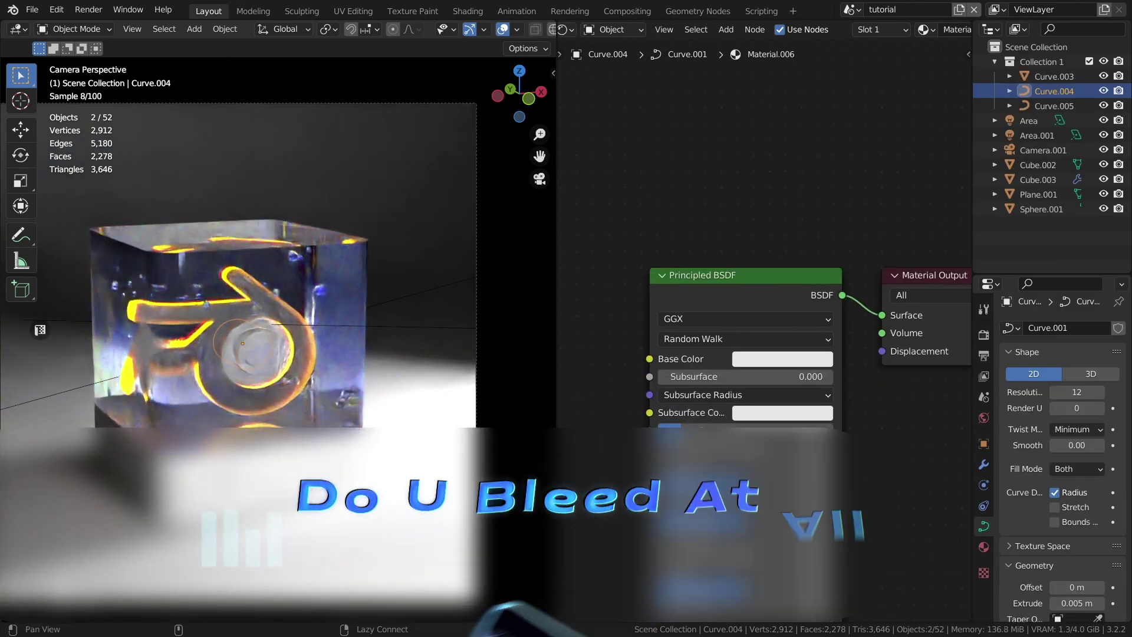
Step: Replace the Principled BSDF of Curve.004 with an Emission node of strength 2 linked to the Surface output
left_click_drag(750, 283, 767, 276, "alt")
left_click(766, 271)
key("x")
key("shift+a")
type("se")
key("Return")
left_click(722, 316)
left_click_drag(830, 338, 897, 307)
double_click(789, 378)
type("2")
key("Return")
Step: Add a Hue Saturation Value node feeding the Emission colour of Curve.004 and make the colour blue
key("shift+a")
type("s")
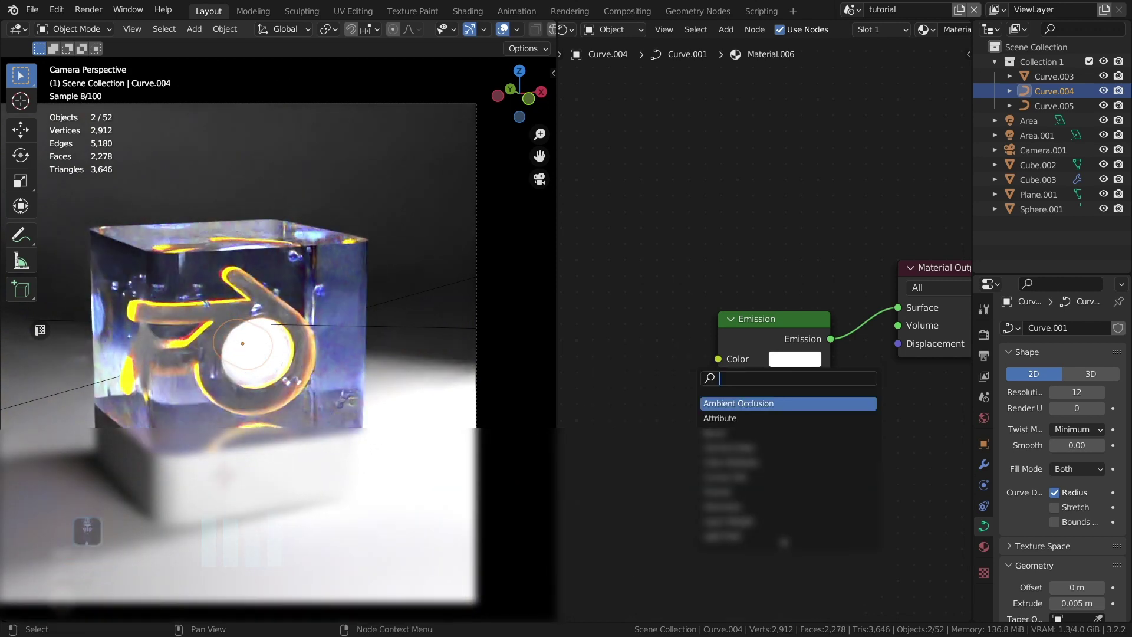
type("hu")
key("Return")
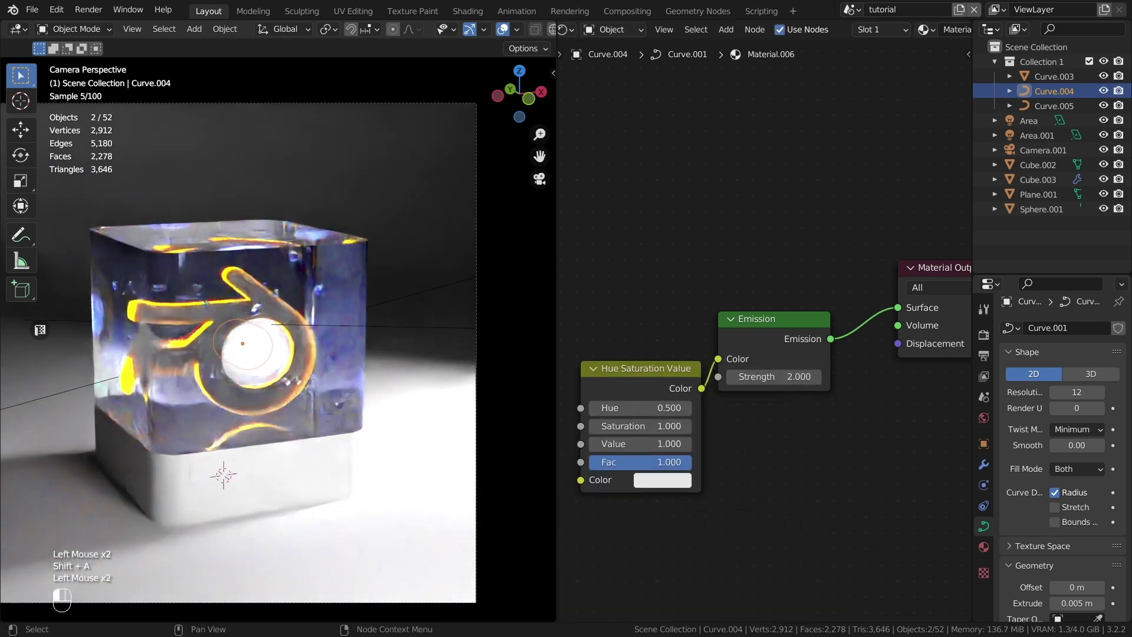
left_click(795, 359)
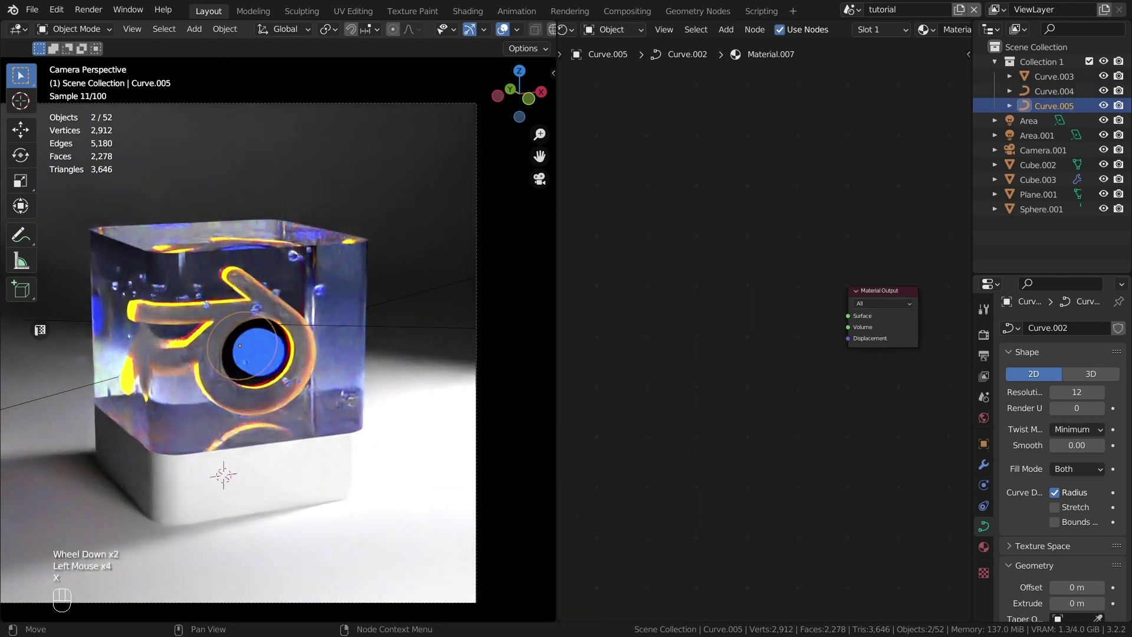
Step: Add an Emission node to the material of Curve.005 and link it to the Surface output
key("shift+a")
type("e")
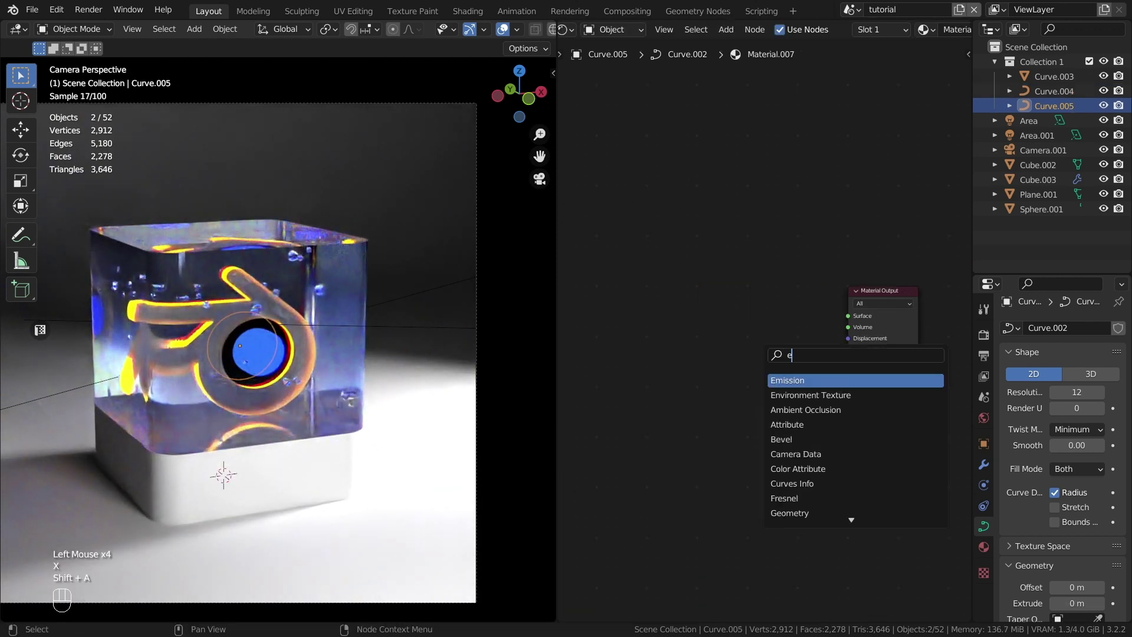
left_click_drag(843, 310, 847, 315)
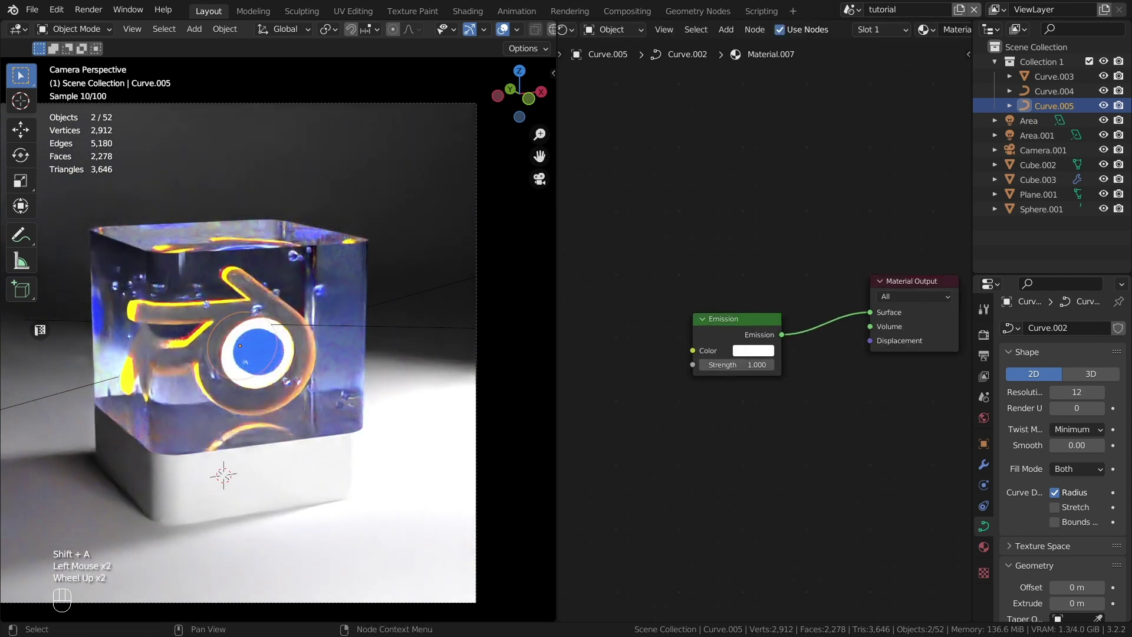
Step: Set the floor plane's base colour to a pale blue of R 0.584, G 0.632, B 0.737
middle_click_drag(596, 357, 589, 354)
scroll(589, 353, "up", 2)
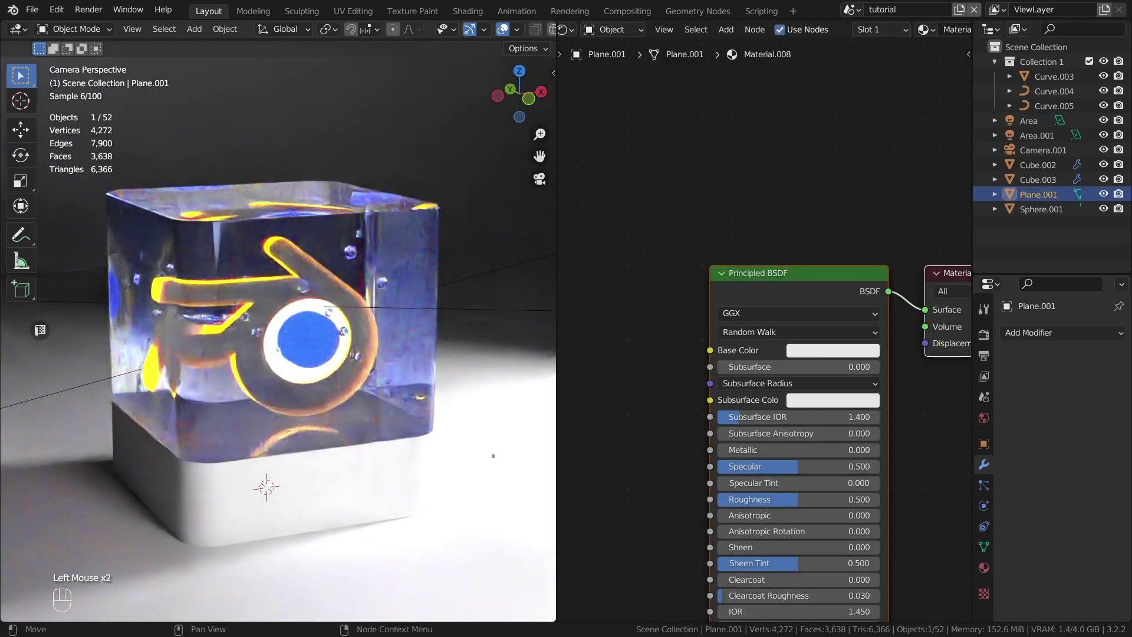
middle_click_drag(649, 354, 616, 336)
left_click(814, 321)
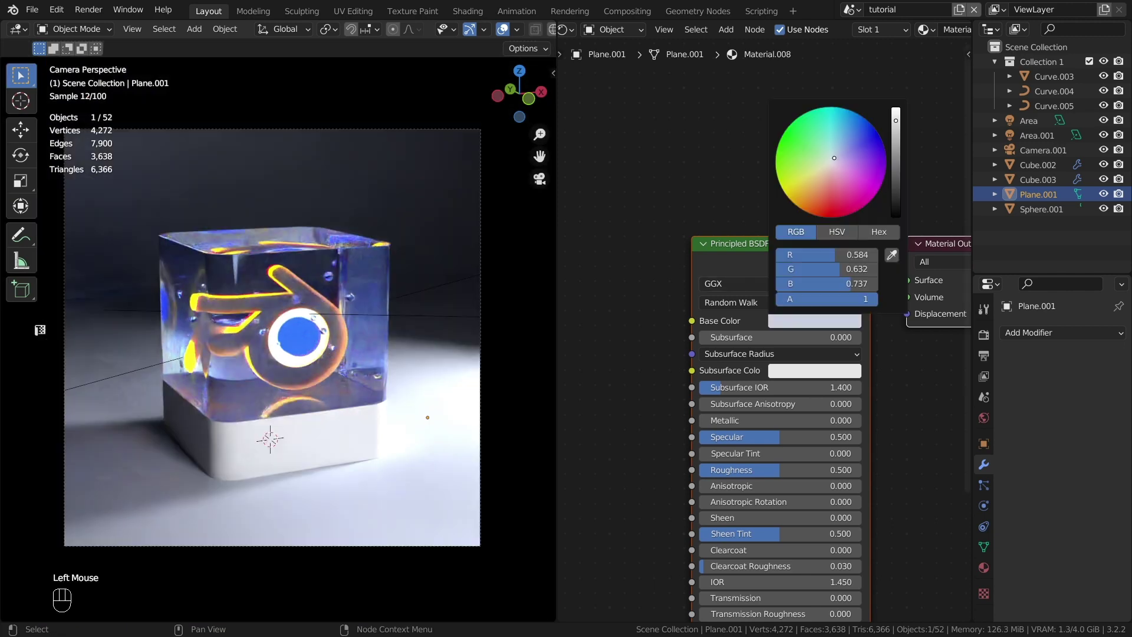
Step: Add a Voronoi Texture to the lower block's material (Cube.002) and place a duplicate below it
key("shift+a")
type("v")
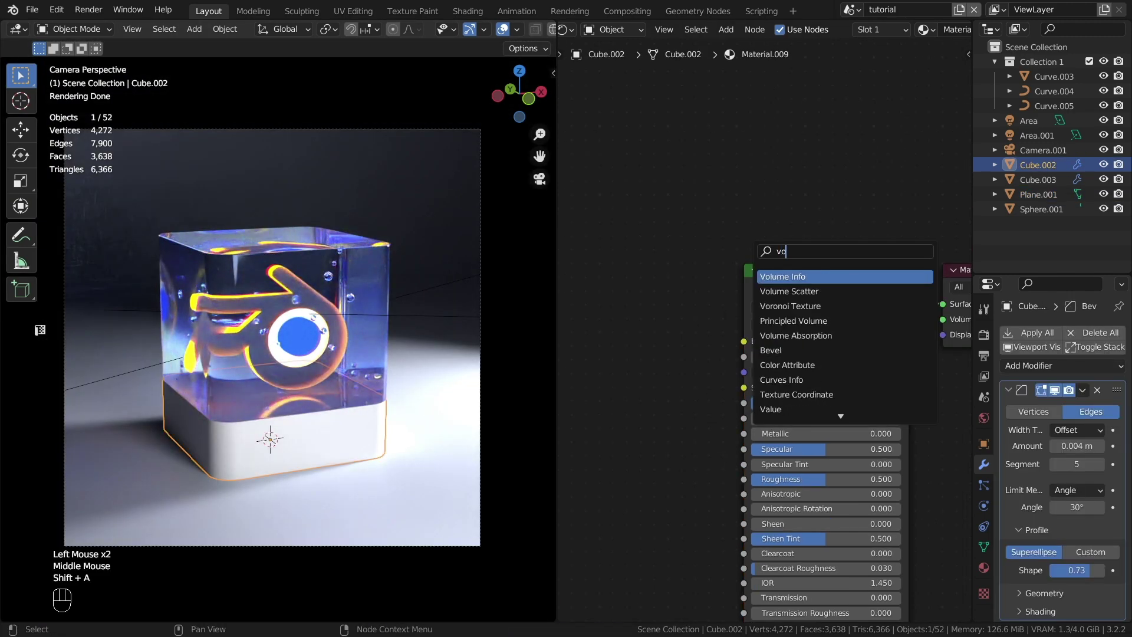
type("o")
key("Return")
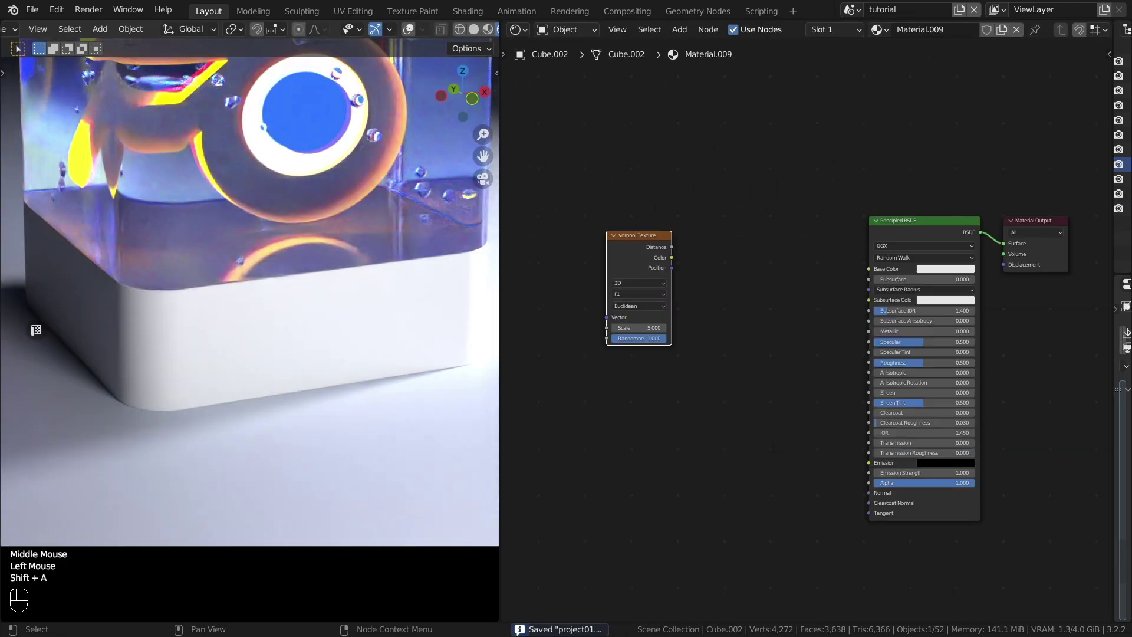
key("shift+d")
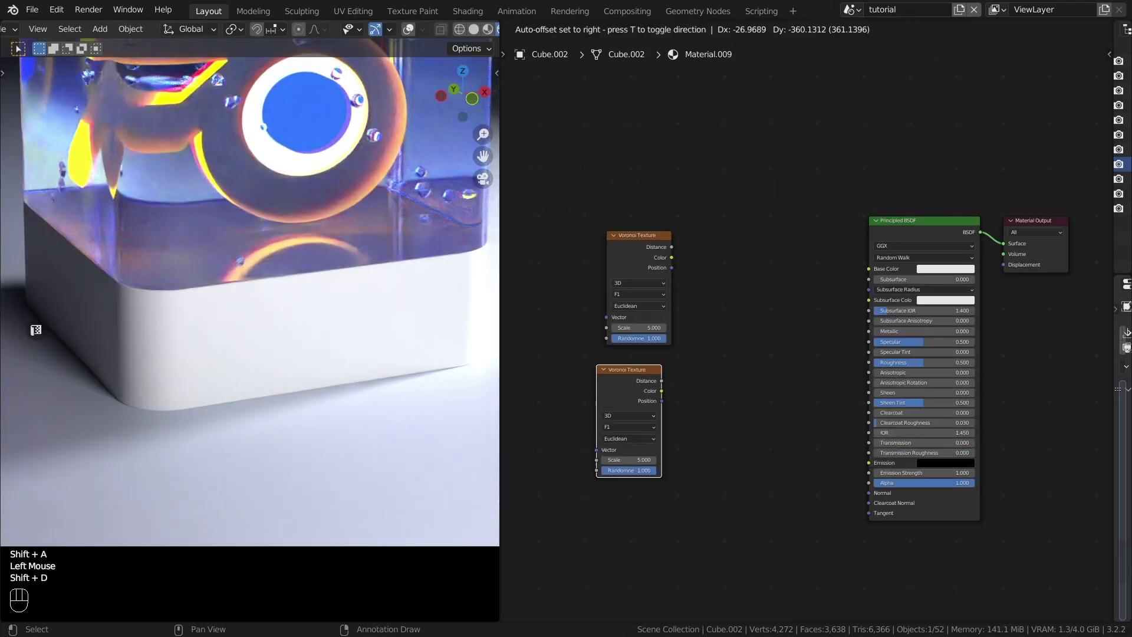
Step: Add a Texture Coordinate node without Mapping and link its Object output to both Voronoi Textures' Vector inputs
key("ctrl+t")
left_click(637, 231)
key("x")
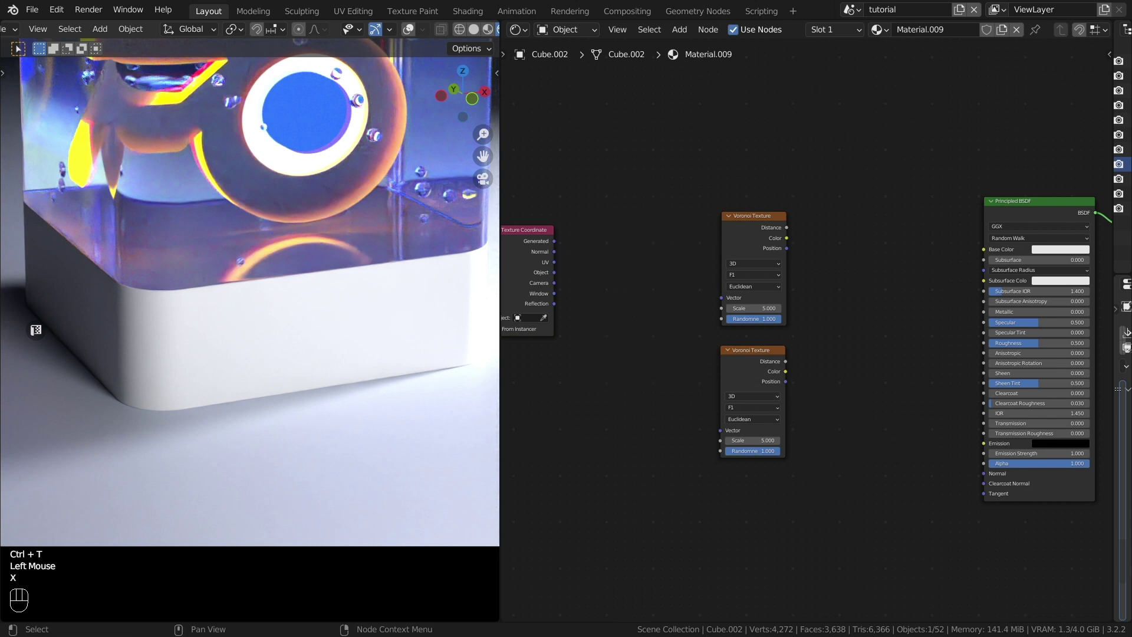
left_click_drag(530, 231, 602, 298)
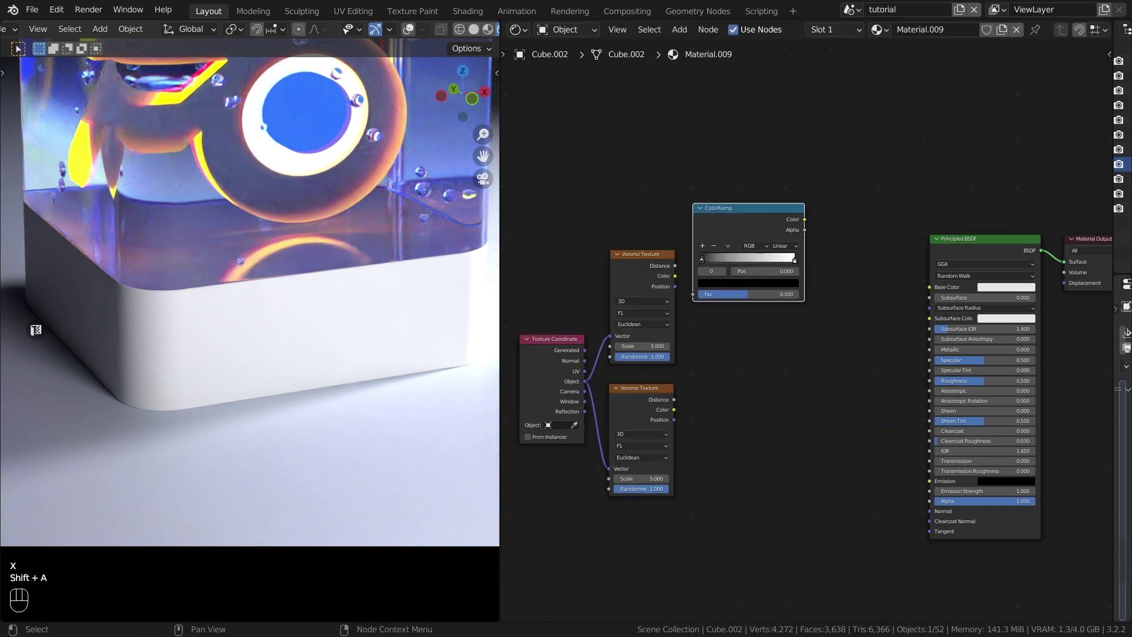
Step: Duplicate the ColorRamp to make a column of four, two fed by each Voronoi Texture's Distance output
key("ctrl+shift+d")
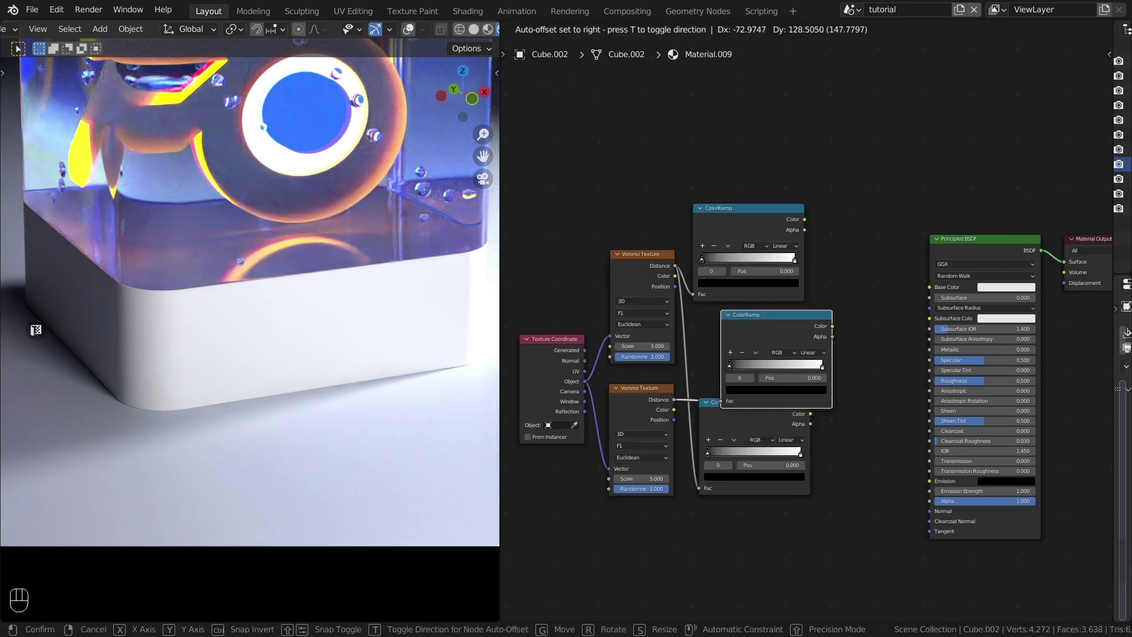
left_click(744, 311)
left_click_drag(744, 209, 773, 160)
left_click_drag(744, 310, 762, 274)
left_click_drag(724, 402, 757, 394)
left_click(762, 270)
key("ctrl+shift+d")
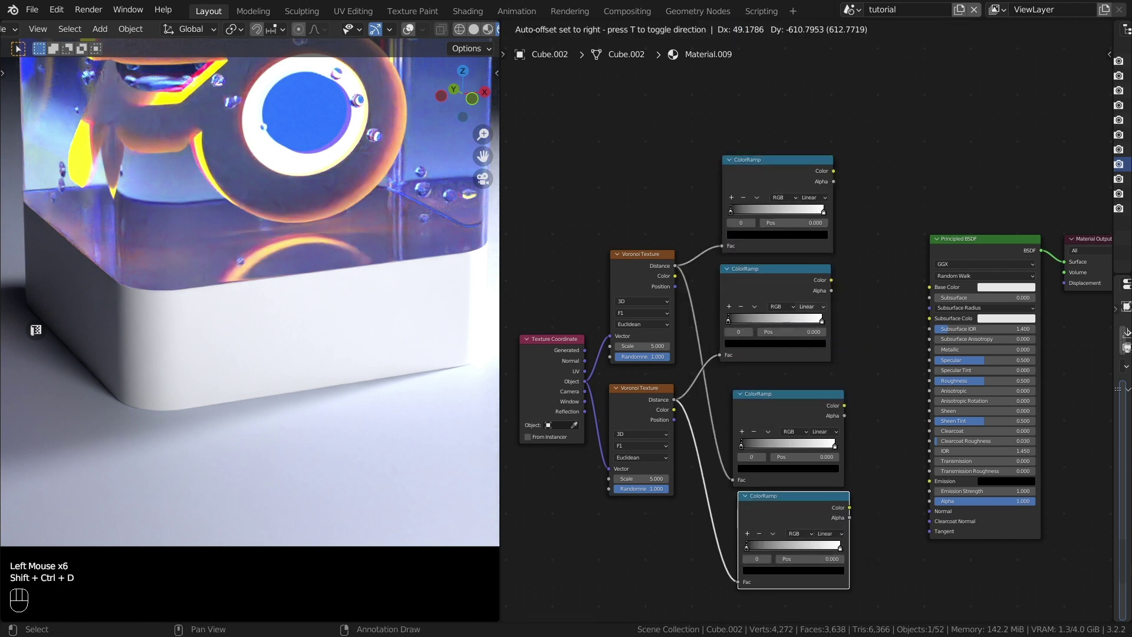
left_click(779, 498)
Step: Make room before the Principled BSDF for a Mix node, and link the upper two ColorRamps to its colour inputs
middle_click_drag(784, 495, 695, 464)
left_click_drag(1025, 176, 920, 272)
key("g")
left_click_drag(744, 140, 806, 195)
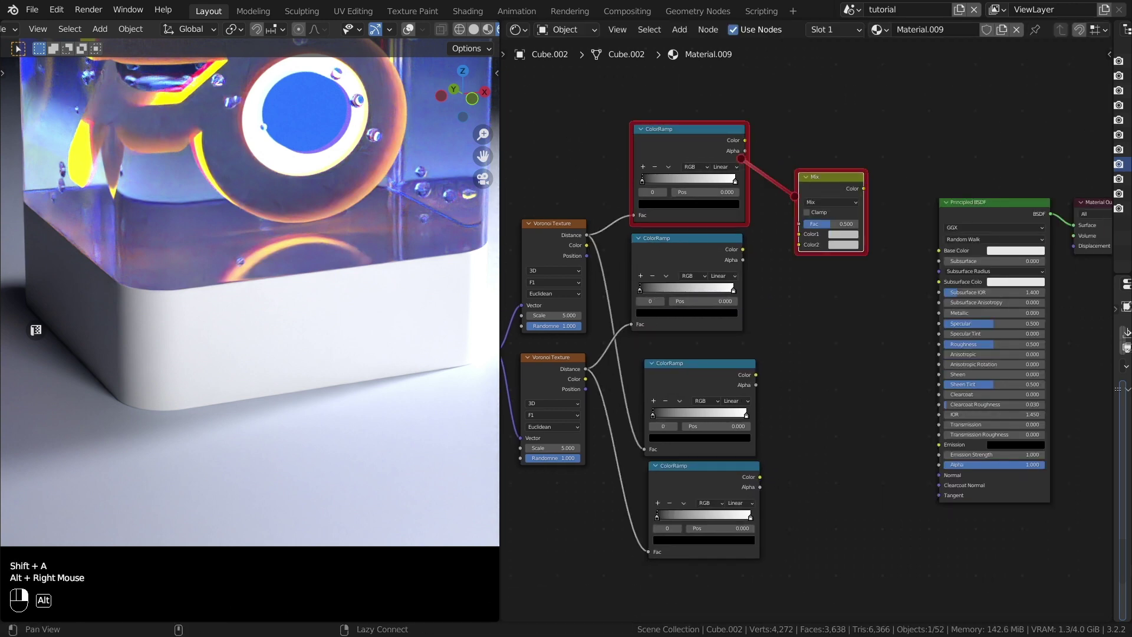
right_click_drag(794, 196, 796, 197, "alt")
right_click_drag(701, 277, 825, 236, "alt")
Step: Duplicate the Mix node for the lower two ColorRamps, link both to it, and set its blend mode to Add
key("shift+d")
left_click(825, 378)
right_click_drag(722, 492, 823, 392, "alt")
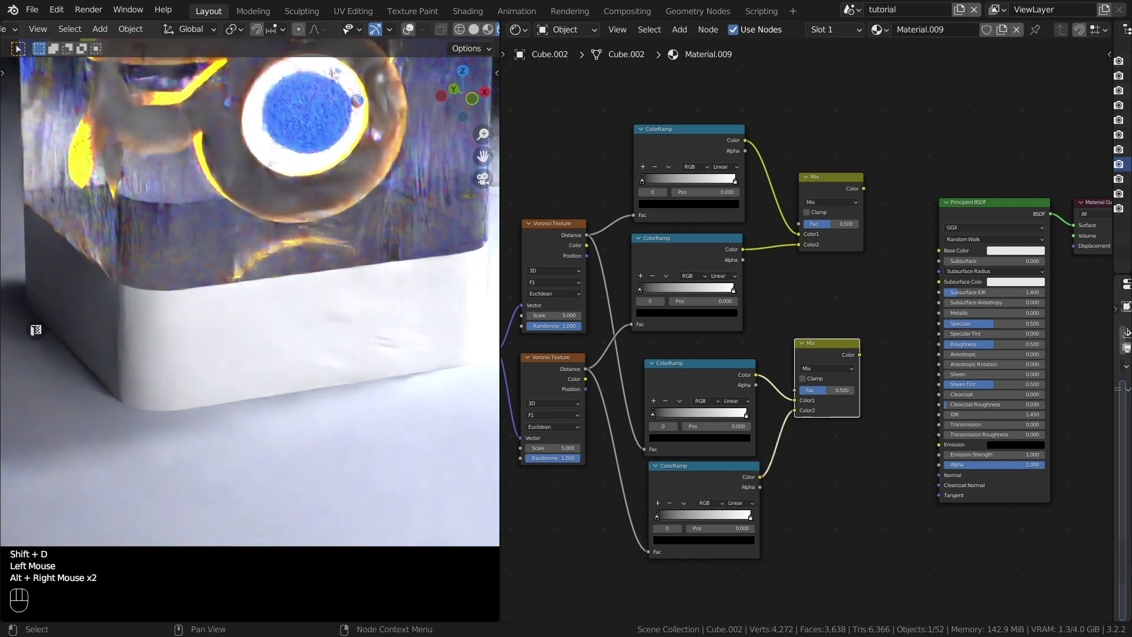
left_click(827, 369)
left_click(816, 453)
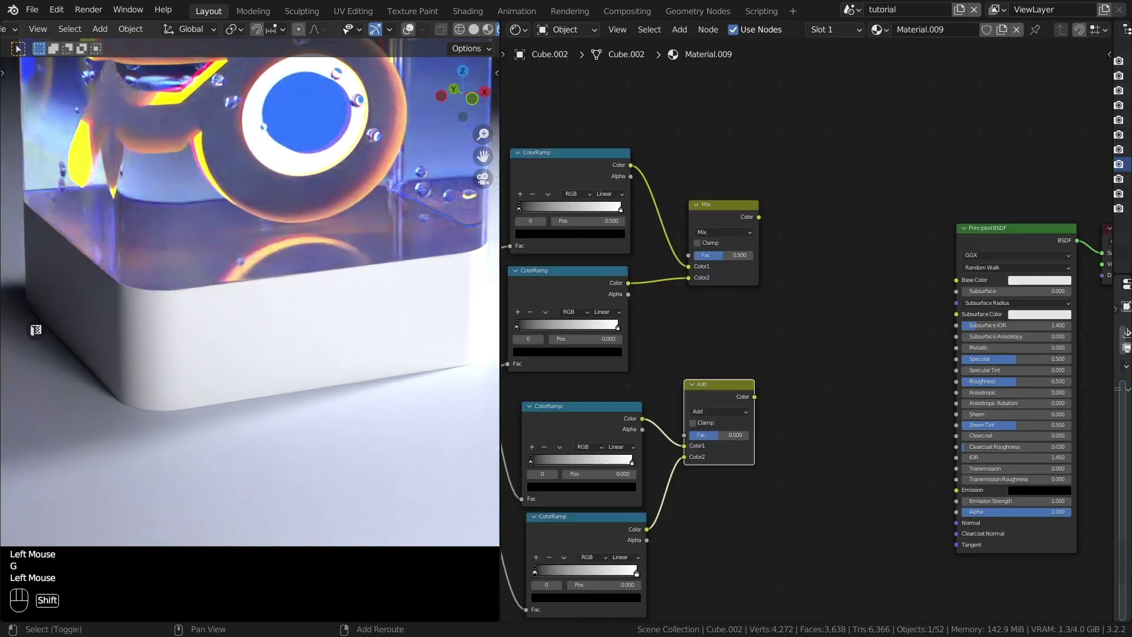
Step: Create two more mix nodes by duplication, setting one's blend mode to Difference and the other's to Darken
key("shift+d")
left_click(837, 377)
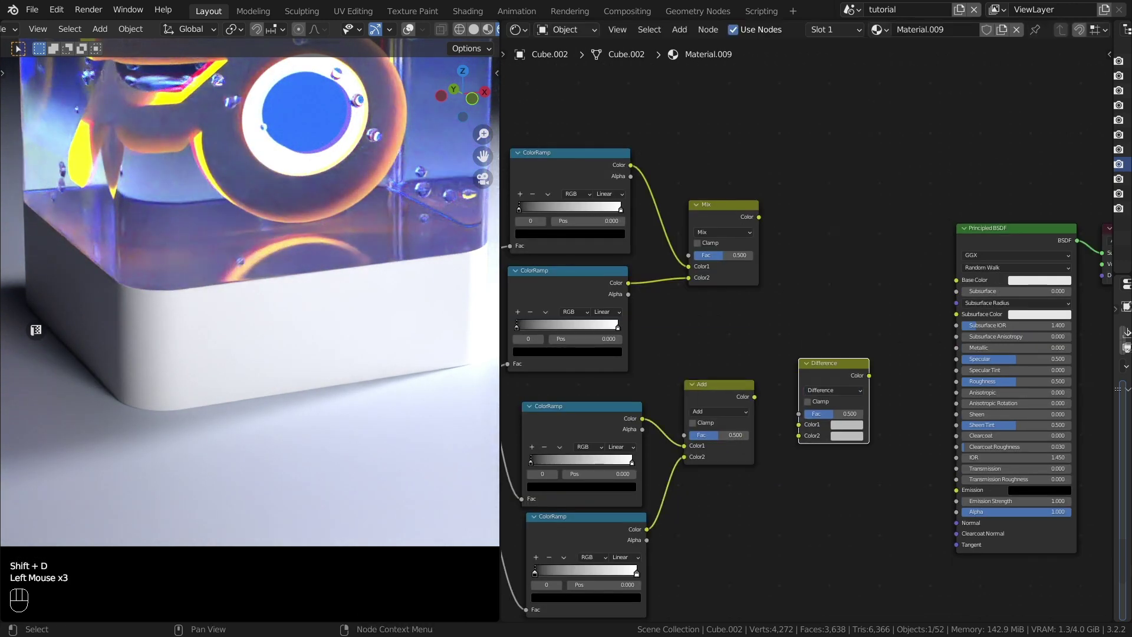
scroll(837, 383, "up", 4)
middle_click_drag(837, 383, 830, 391)
left_click(825, 368)
key("shift+d")
left_click(880, 159)
left_click(881, 188)
left_click(872, 224)
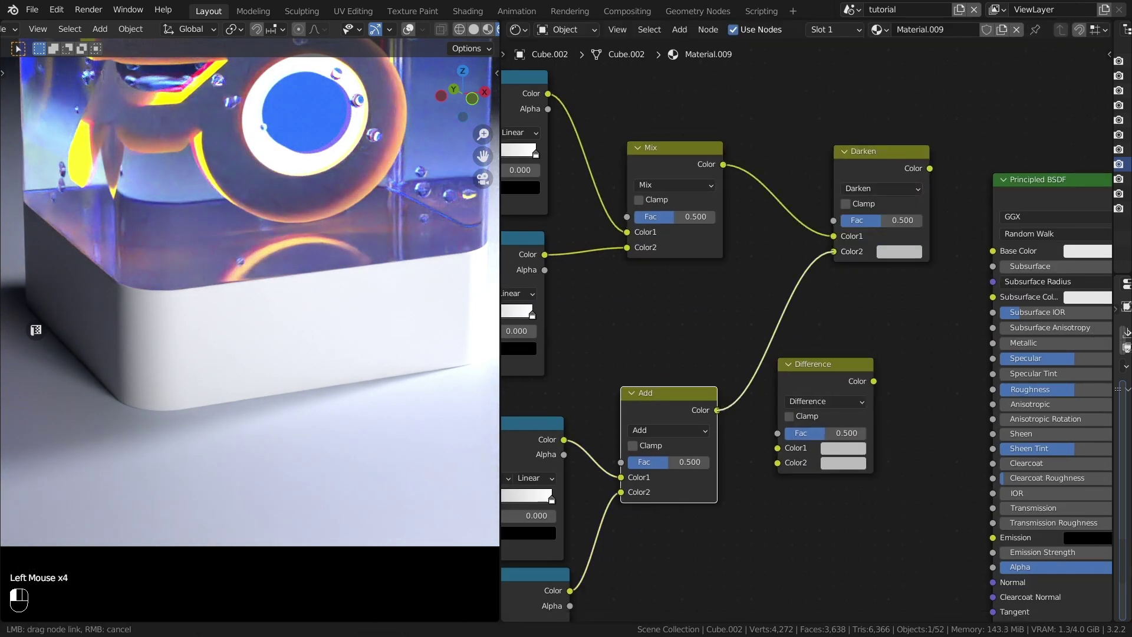
Step: Place a new ColorRamp beside the Difference node and link the Mix and Add outputs to Difference's two colour inputs
scroll(826, 254, "down", 3)
key("g")
left_click(919, 354)
key("shift+a")
left_click(734, 288)
scroll(734, 289, "up", 2)
middle_click_drag(733, 289, 769, 272)
left_click_drag(611, 158, 629, 192)
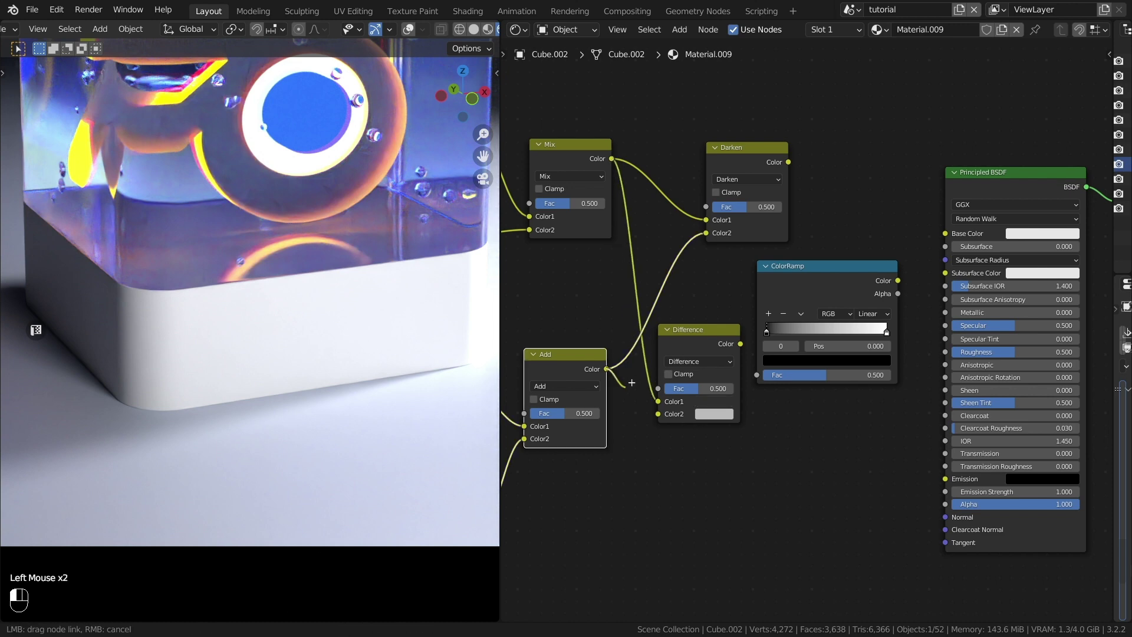
Step: Link Darken to the Principled BSDF's Base Color, and feed Difference through the new ColorRamp into Roughness
middle_click_drag(826, 354, 678, 363)
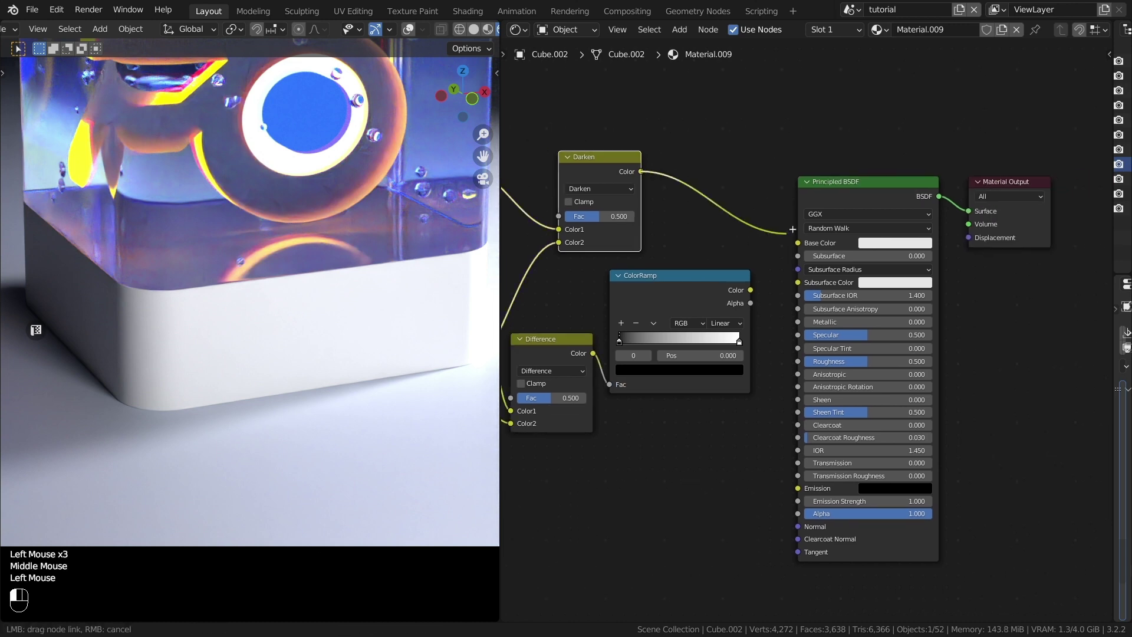
left_click_drag(792, 229, 798, 243)
left_click_drag(649, 276, 664, 293)
left_click_drag(765, 307, 798, 361)
Step: Reverse the roughness ColorRamp by repositioning its stops, with the white stop at about 0.56 and black at the end
middle_click_drag(695, 354, 798, 354)
scroll(799, 354, "up", 2)
left_click_drag(753, 359, 829, 359)
left_click_drag(859, 359, 919, 359)
Step: Set the randomness of both Voronoi Textures to 0 and the lower one's scale to 10
middle_click_drag(619, 324, 1002, 354)
left_click_drag(743, 343, 672, 343)
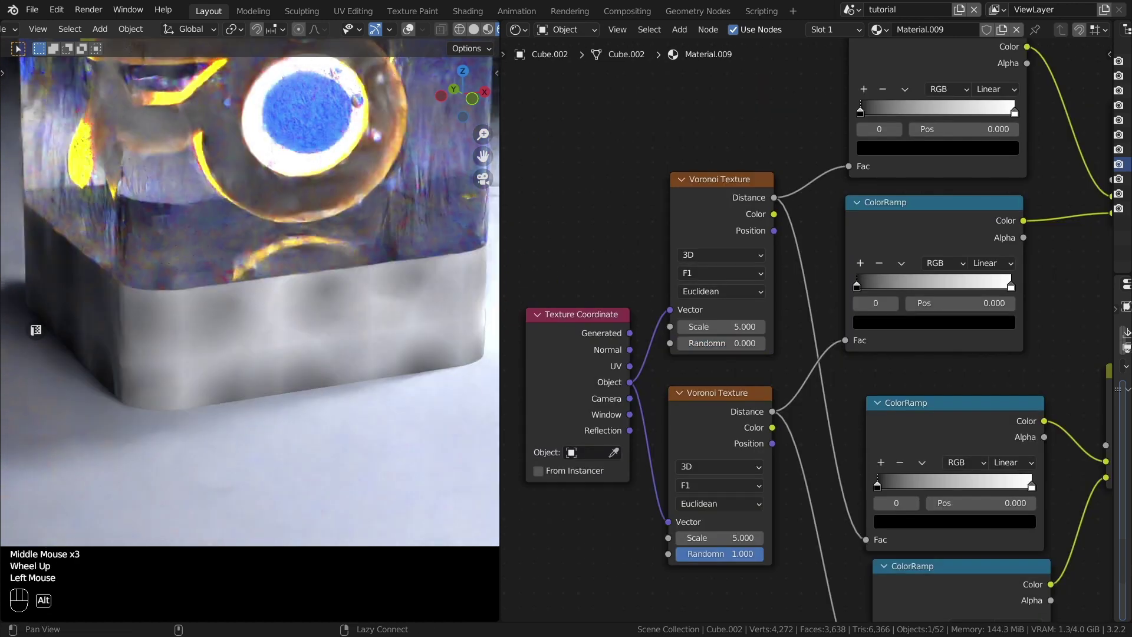
middle_click_drag(719, 538, 742, 495)
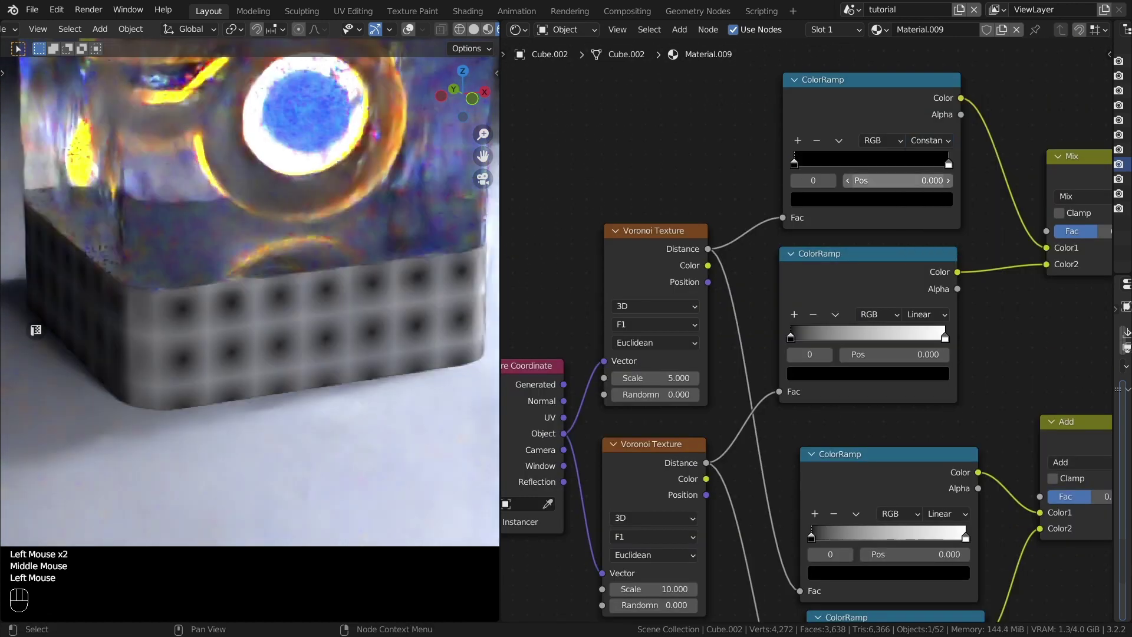
Step: Set the upper two ColorRamps to Constant interpolation, with their white stops at 0.15 and 0.2
left_click(924, 314)
left_click(926, 395)
left_click_drag(944, 337, 825, 337)
double_click(873, 354)
type(".2")
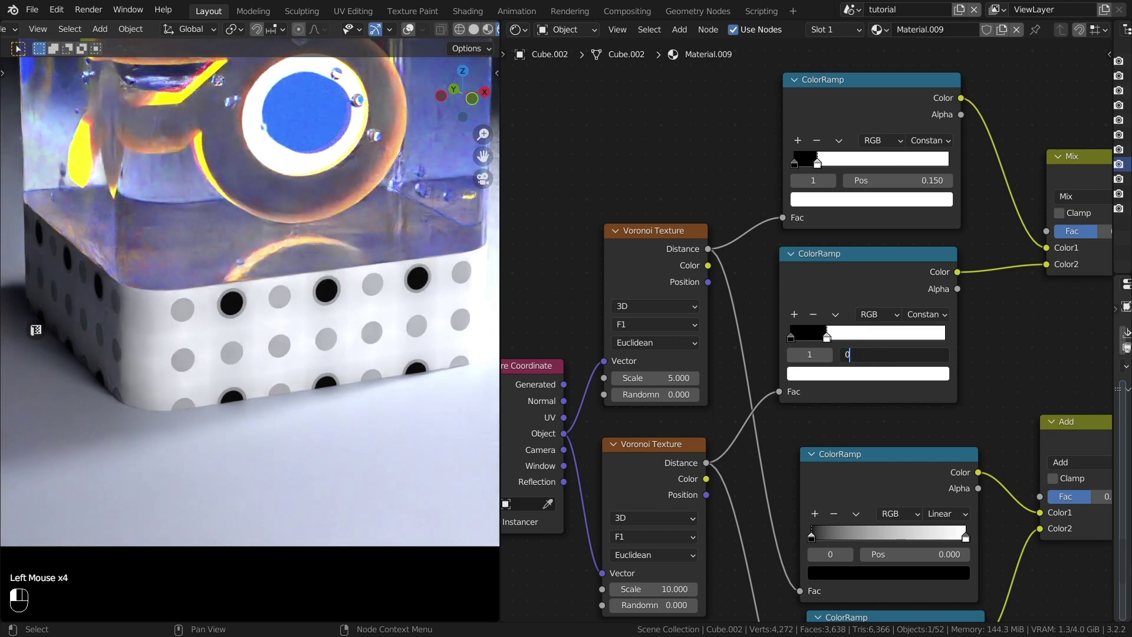
key("Return")
Step: Set the lower two ColorRamps to Constant interpolation, with their white stops at 0.25 and 0.1
middle_click_drag(872, 365, 880, 202)
left_click(955, 431)
left_click_drag(974, 373, 903, 373)
left_click(920, 408)
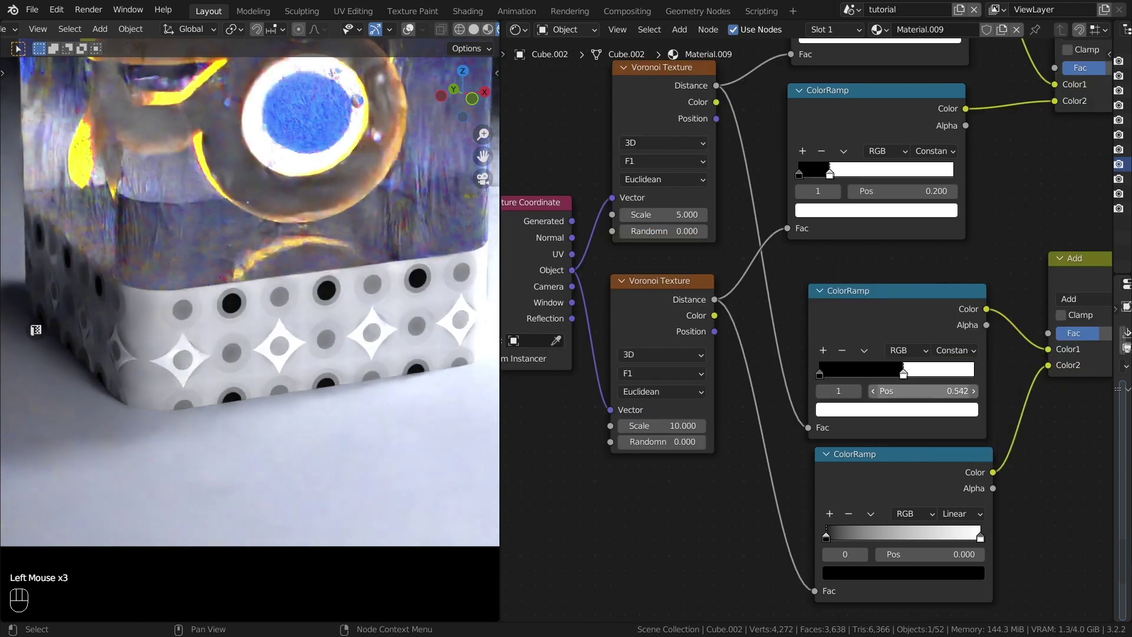
double_click(923, 391)
type("0")
middle_click_drag(815, 396, 815, 323)
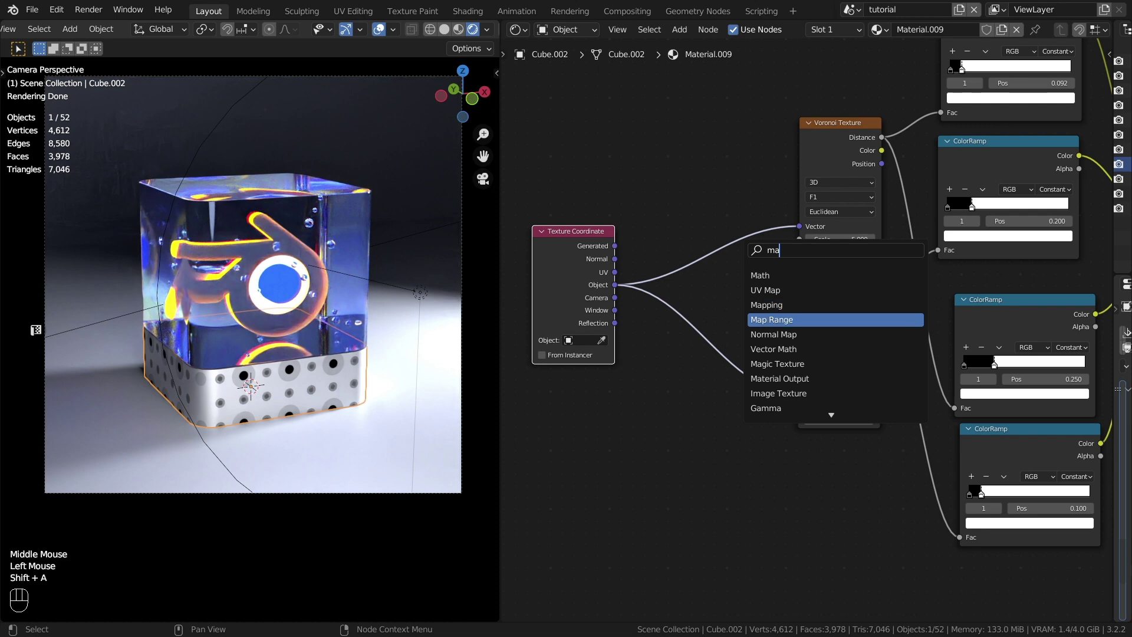
Step: Insert a Mapping node after the Texture Coordinate's Object output and link its Vector to both Voronoi Textures
left_click(772, 305)
left_click(695, 266)
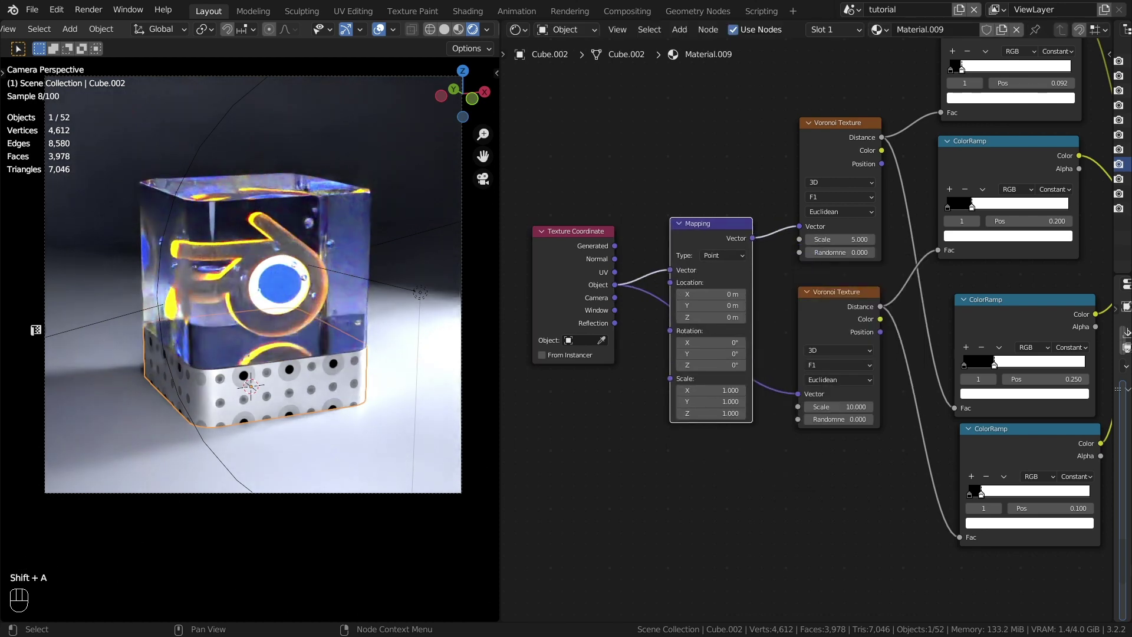
left_click_drag(797, 393, 799, 389)
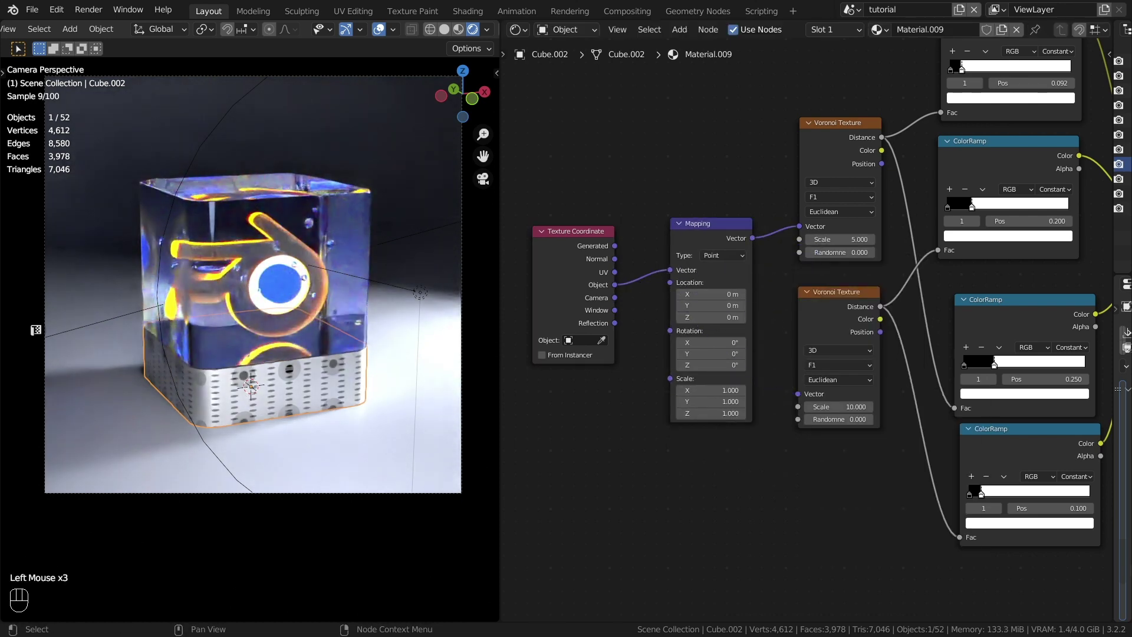
left_click_drag(805, 330, 805, 330)
Step: Set the Mapping node's scale to 2 on the X, Y and Z axes
scroll(805, 330, "up", 2)
type("2")
key("Return")
scroll(250, 330, "up", 3)
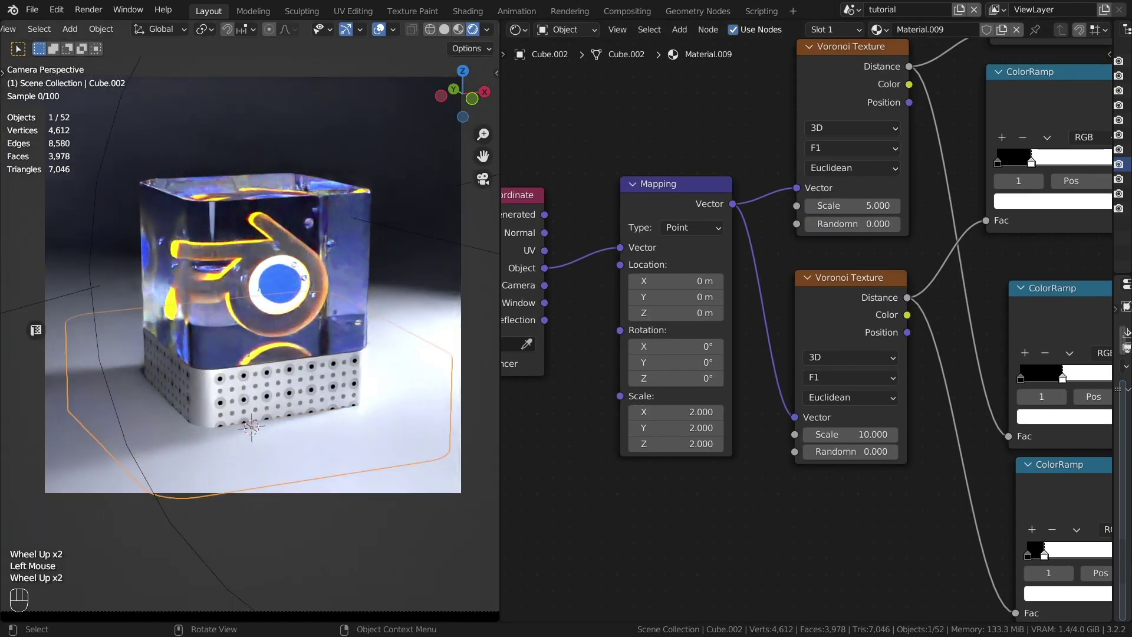
Step: Set the Mapping node's Z location to 0.2 m and hide the viewport overlays
left_click_drag(676, 184, 663, 167)
left_click_drag(663, 281, 686, 297, "shift")
key("ctrl+z")
scroll(251, 330, "down", 2)
key("shift+alt+z")
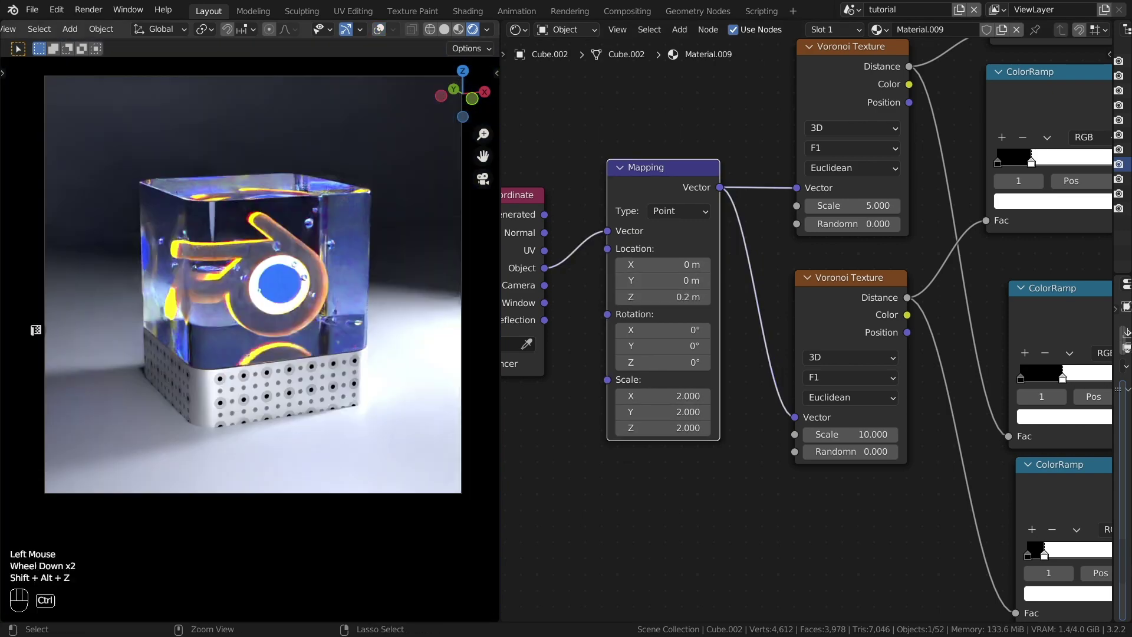
Step: Examine the finished node network from the Voronoi Textures through the ColorRamps and mix nodes to the Material Output
middle_click_drag(825, 358, 732, 315)
scroll(731, 315, "down", 2)
middle_click_drag(884, 283, 645, 356)
scroll(708, 353, "down", 2)
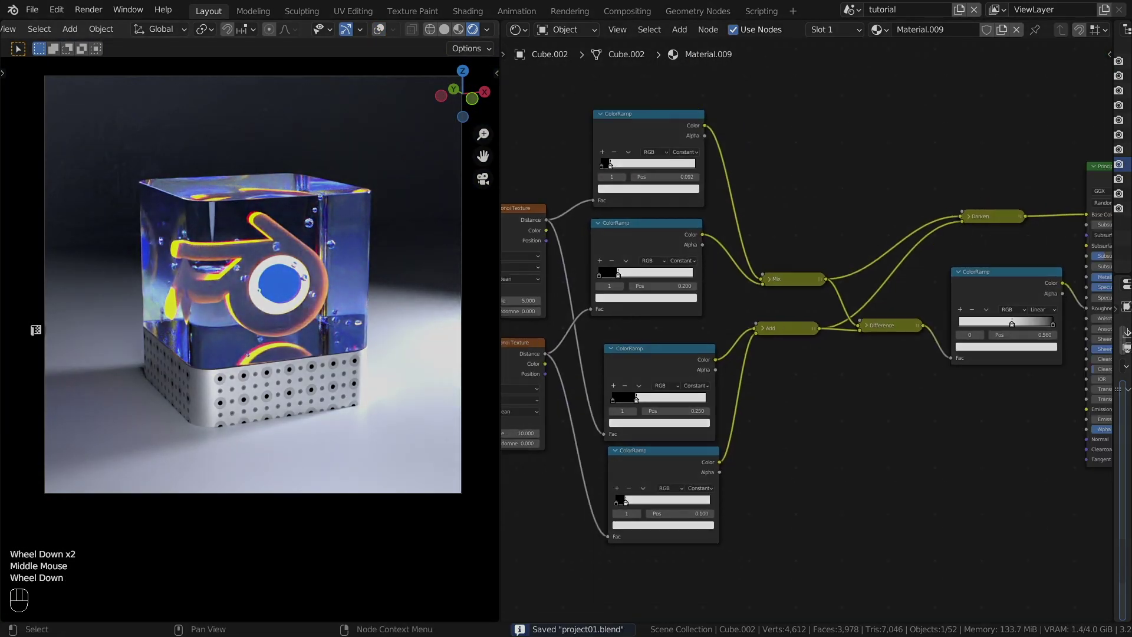
middle_click_drag(766, 347, 681, 360)
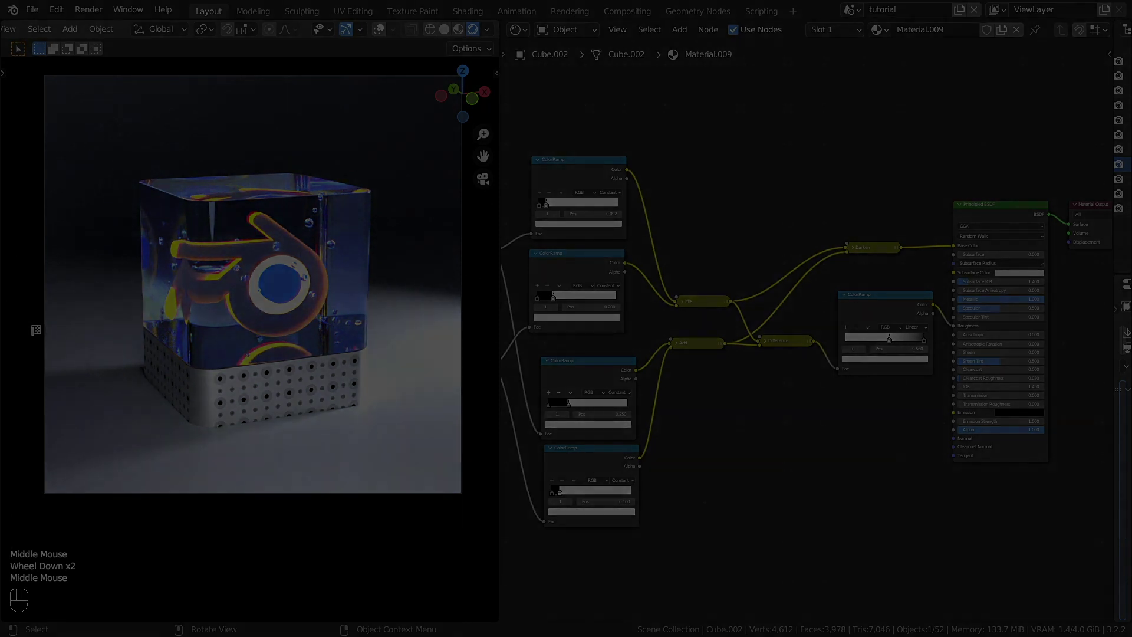
scroll(250, 295, "down", 1)
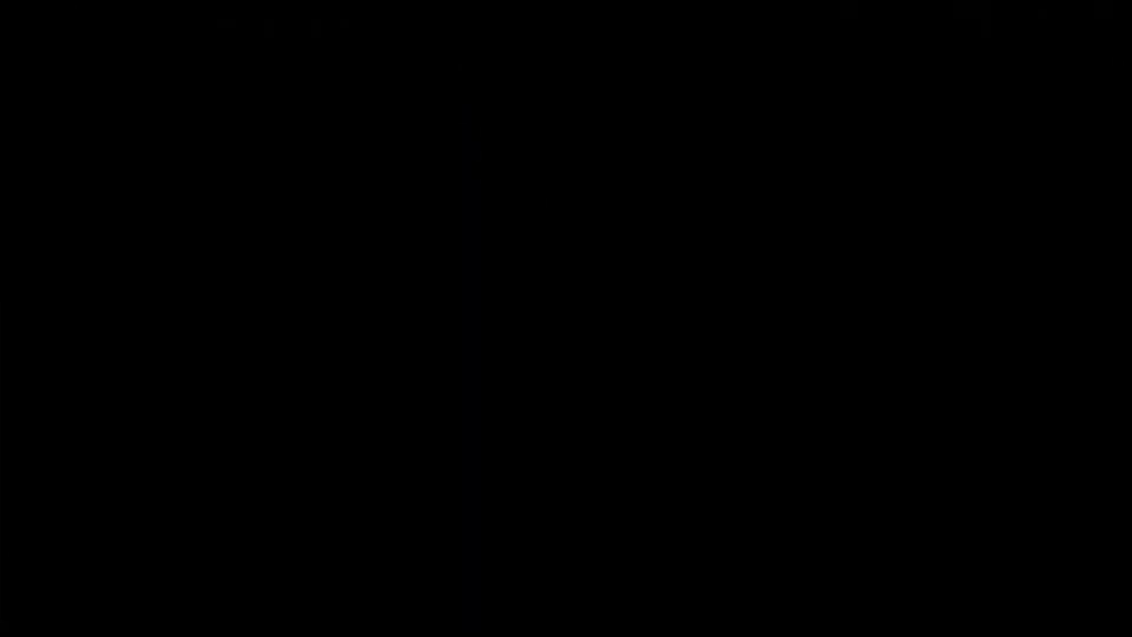